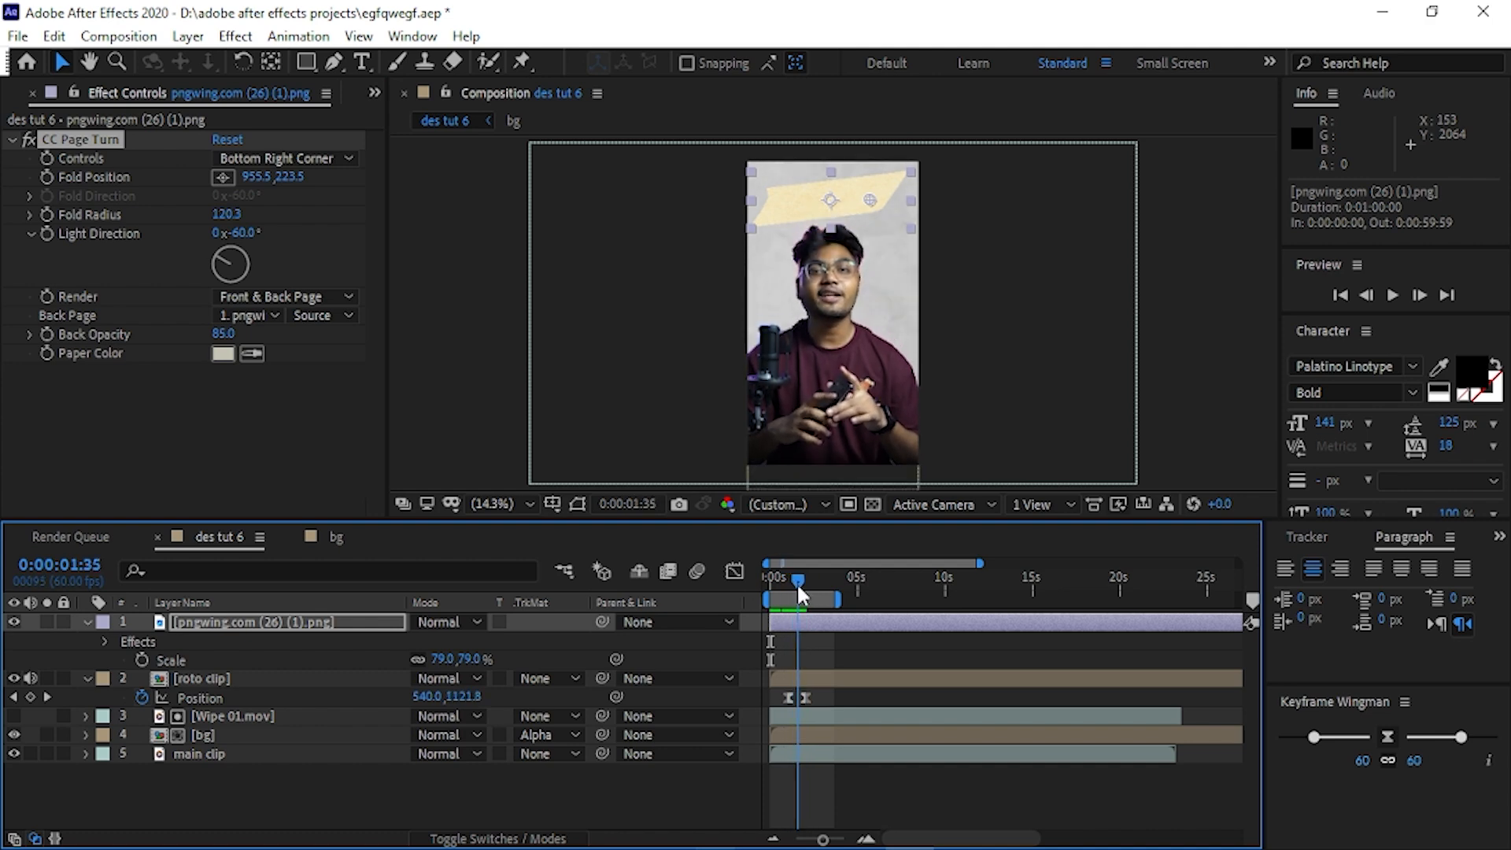
Unroll the tape by moving the CC Page Turn fold position to about 1203.6, 205.8 and keyframe it at 0:00:02:17.
{"action": "left_click_drag", "start_coordinate": [870, 200], "coordinate": [903, 202]}
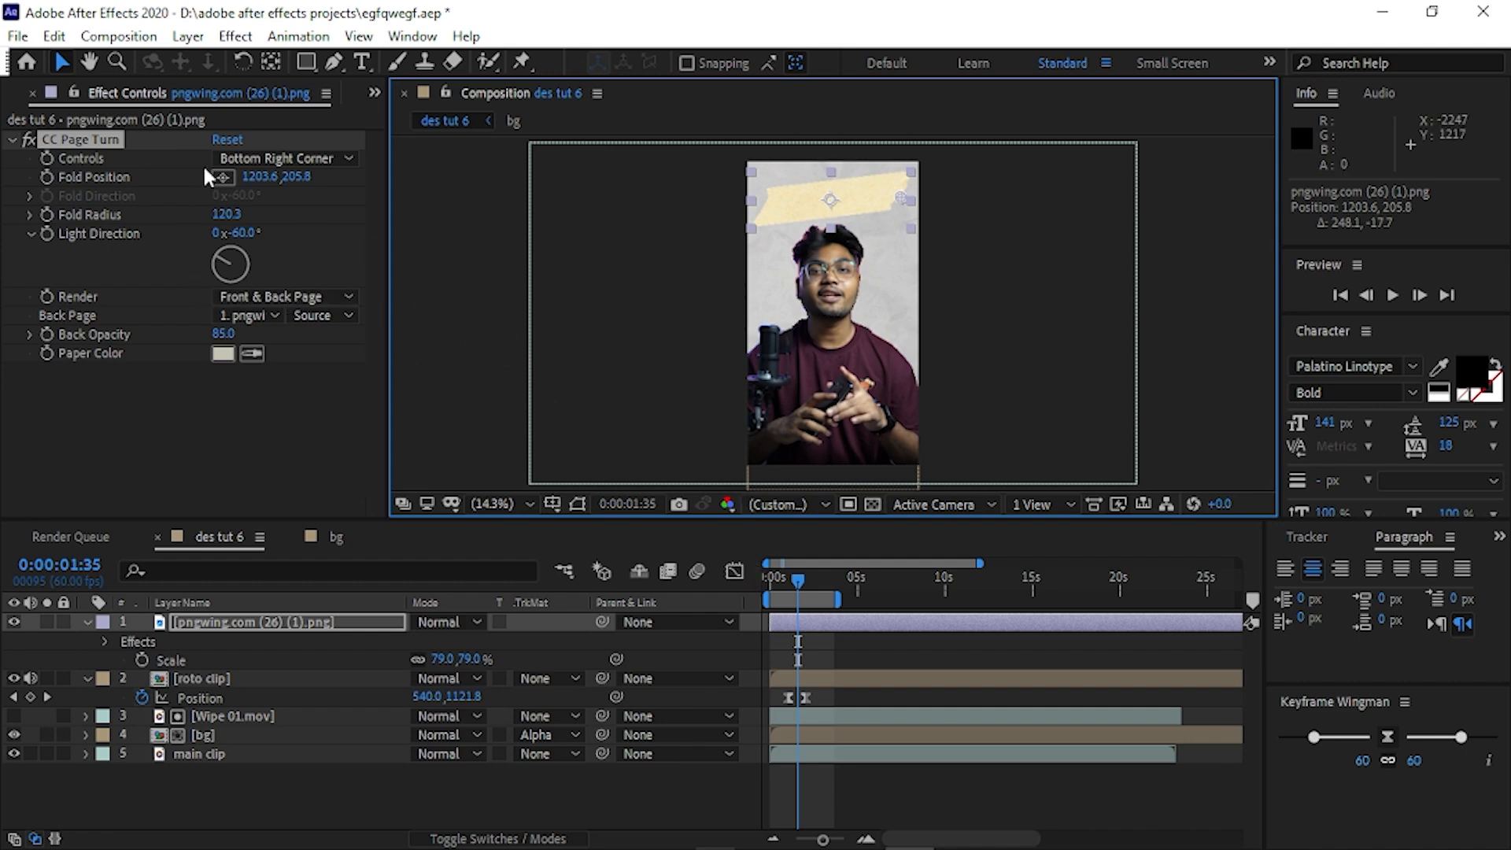
{"action": "left_click", "coordinate": [793, 597]}
{"action": "left_click_drag", "start_coordinate": [792, 580], "coordinate": [807, 580]}
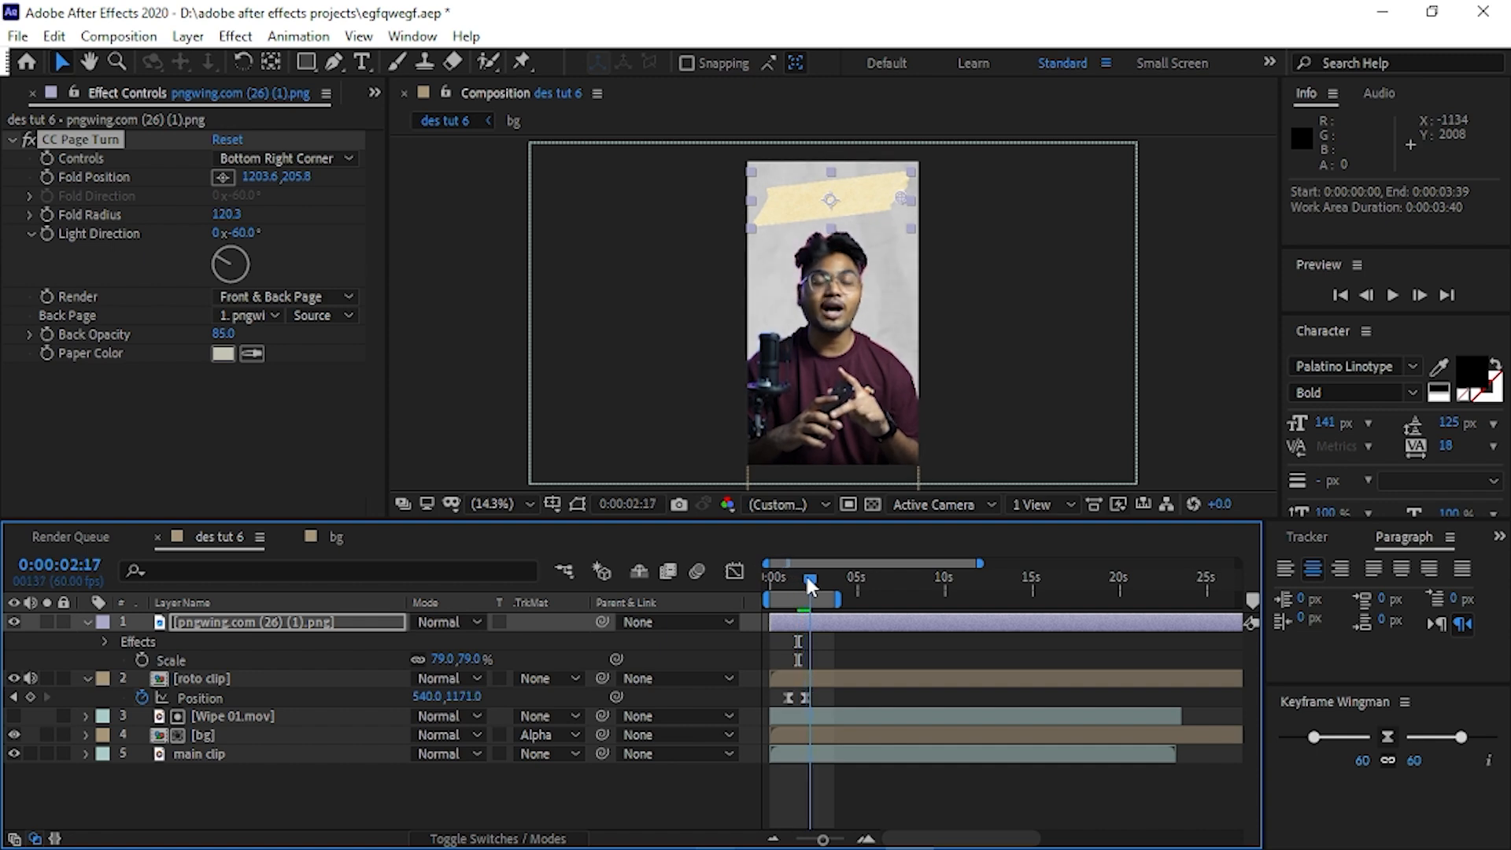
{"action": "left_click", "coordinate": [44, 174]}
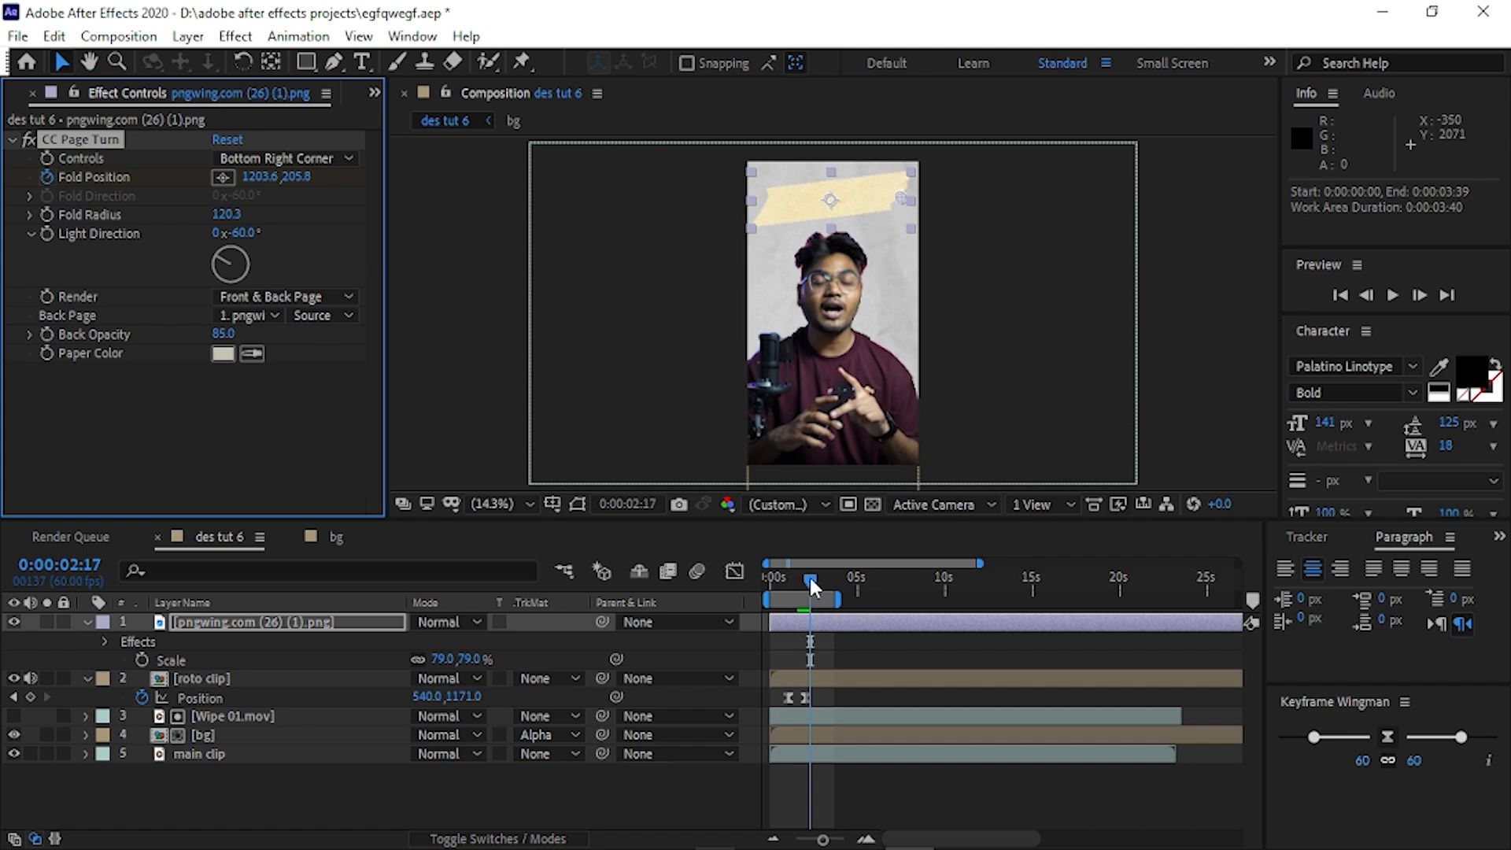
Reveal the tape layer's modified properties and keyframe Fold Position at about -1242.1, 383.0 at 0:00:01:31, folding the tape completely away.
{"action": "left_click", "coordinate": [294, 622]}
{"action": "key", "text": "u"}
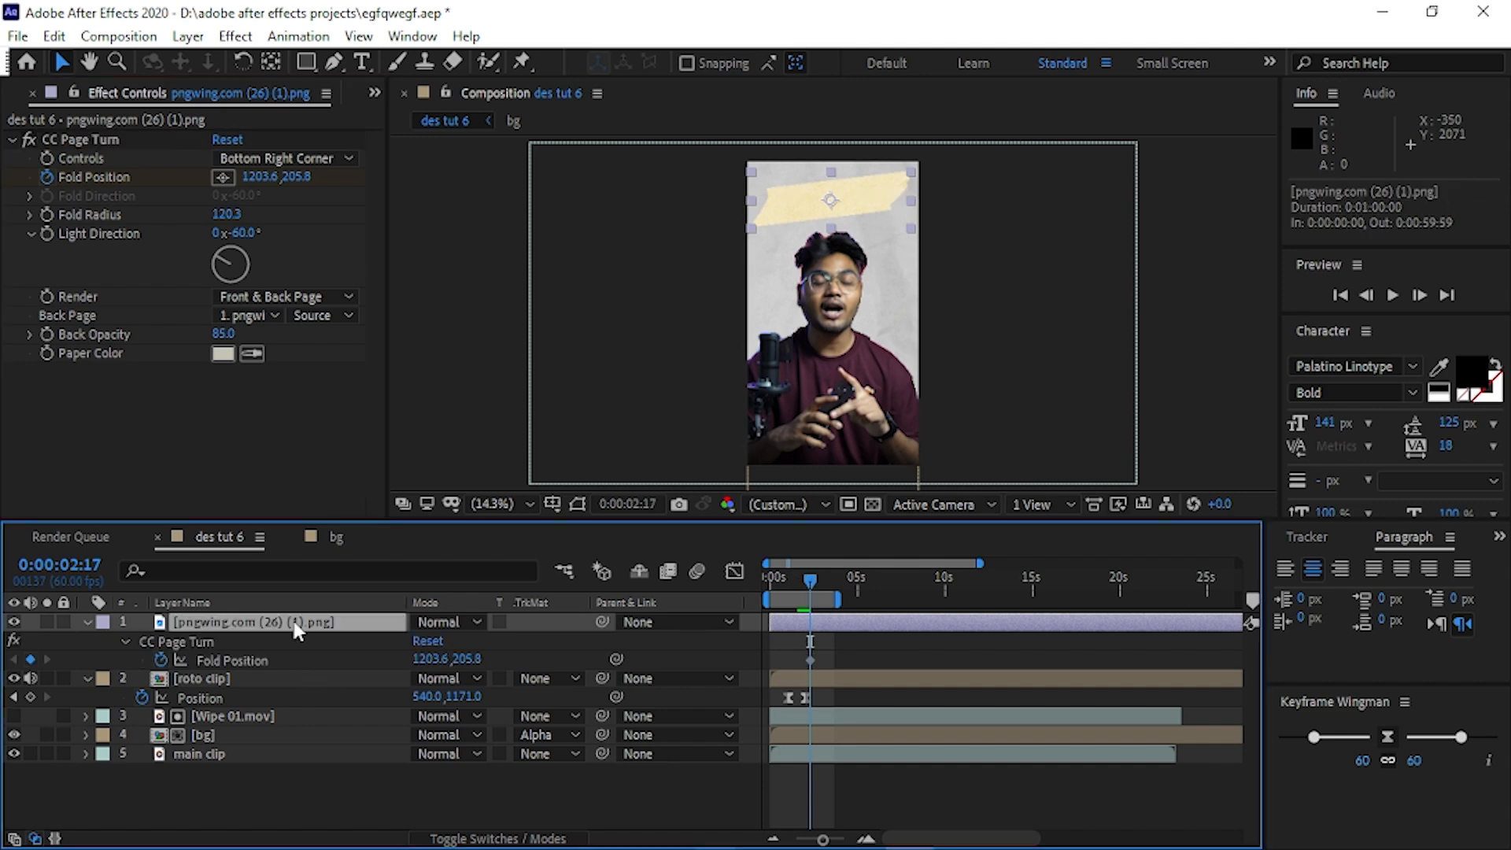
{"action": "key", "text": "u"}
{"action": "key", "text": "u"}
{"action": "key", "text": "u"}
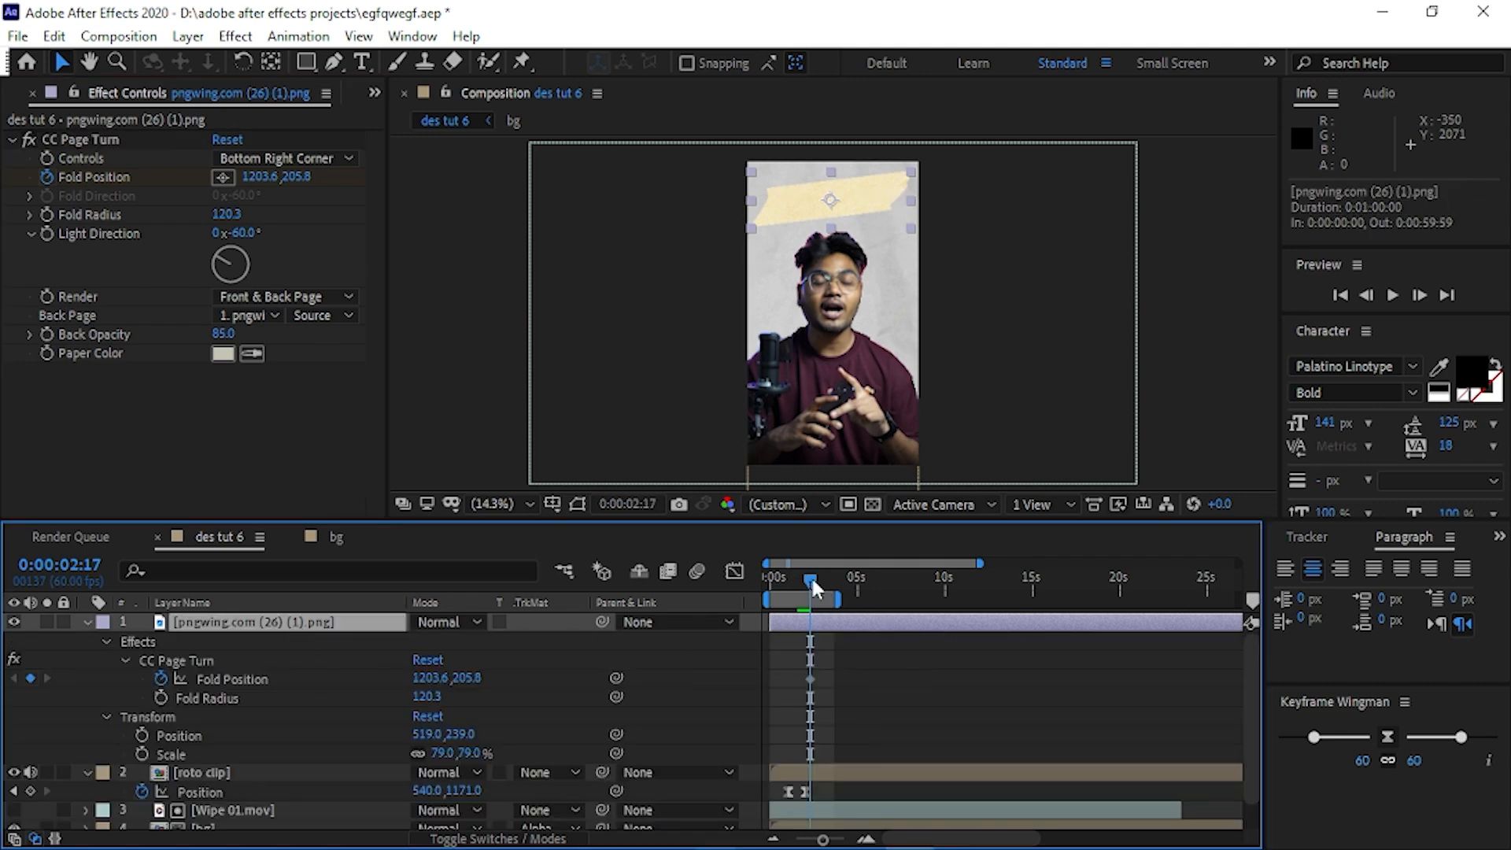
{"action": "left_click_drag", "start_coordinate": [813, 582], "coordinate": [796, 578]}
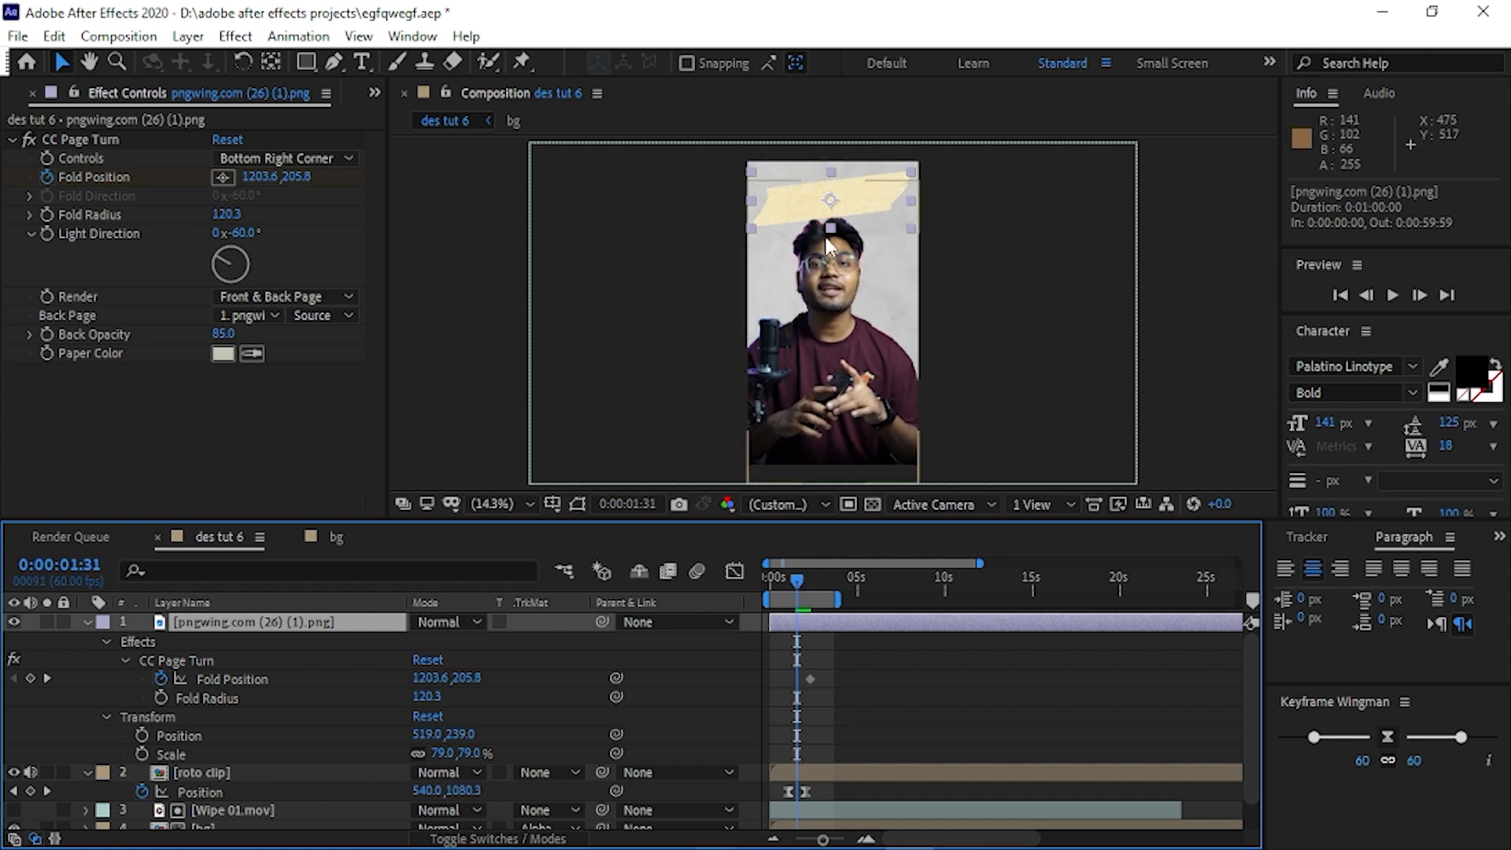
{"action": "left_click", "coordinate": [111, 197]}
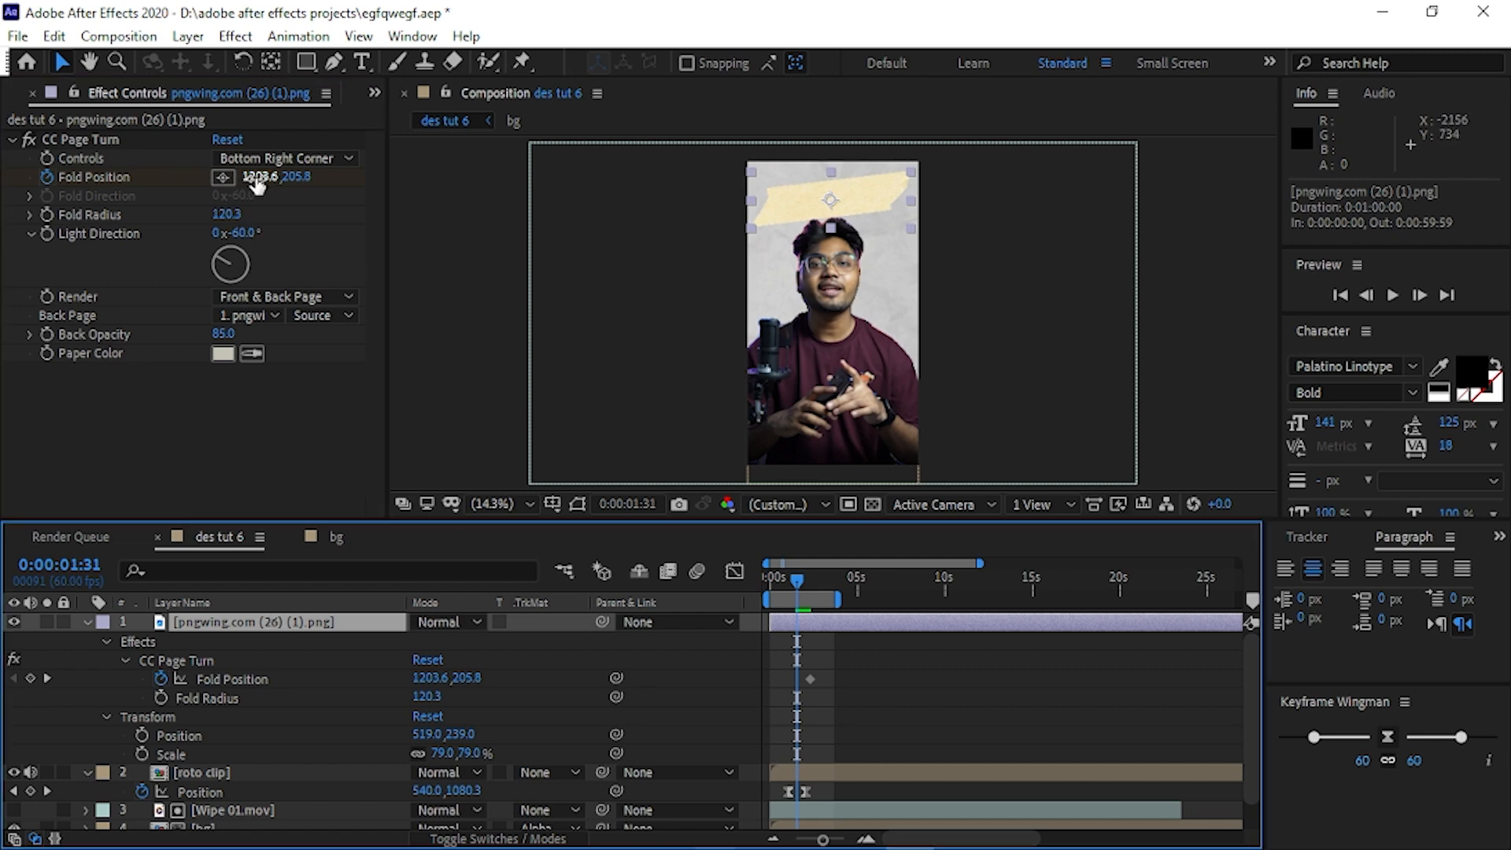
{"action": "left_click_drag", "start_coordinate": [256, 177], "coordinate": [4, 227]}
{"action": "left_click_drag", "start_coordinate": [862, 197], "coordinate": [595, 219]}
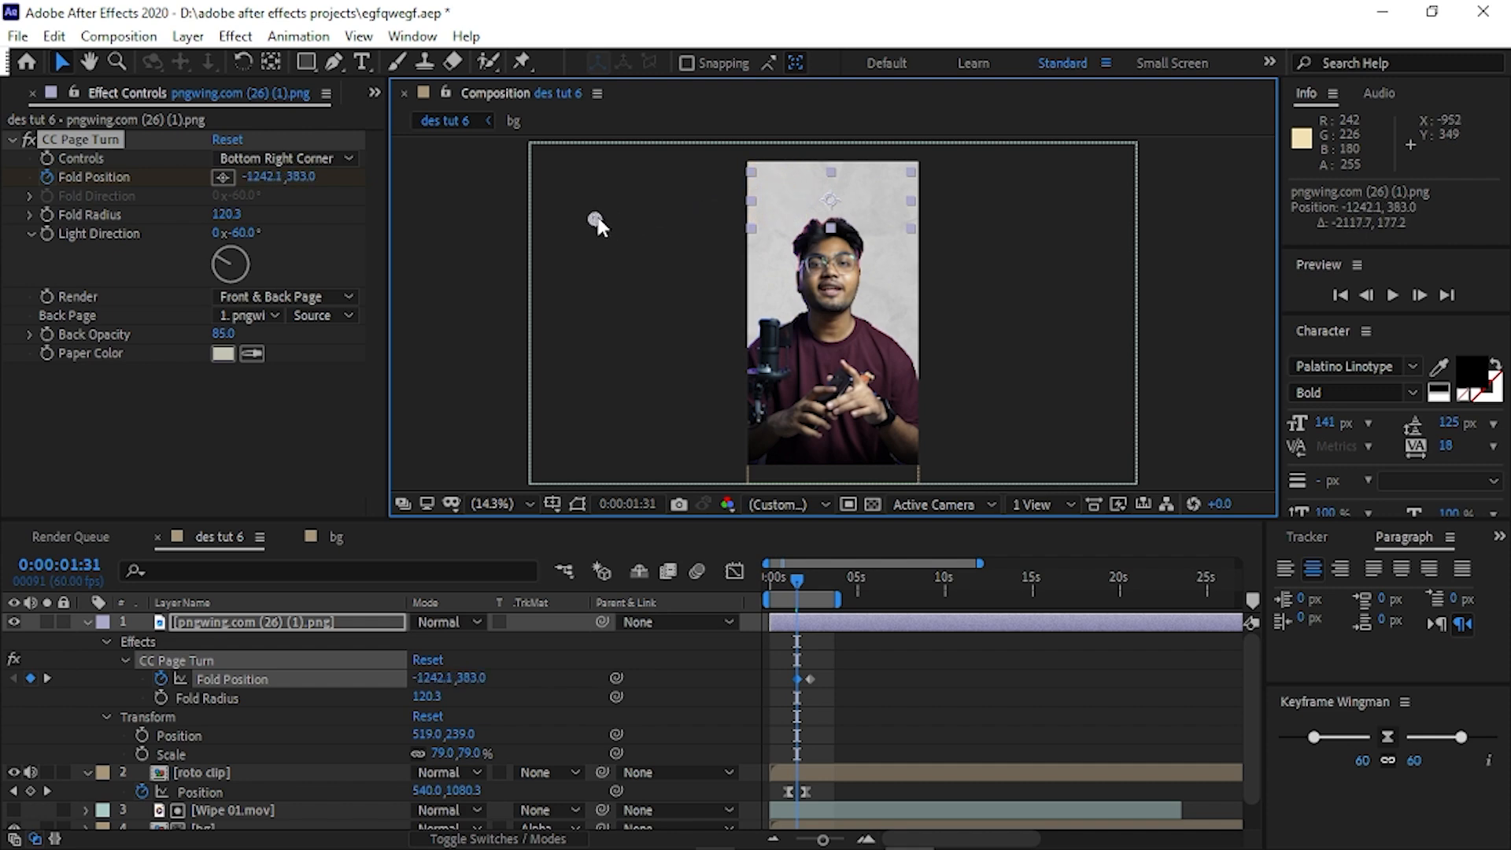
Preview the tape's page-turn animation from about 0:00:01:01 and collapse the tape layer's properties.
{"action": "mouse_move", "coordinate": [796, 579]}
{"action": "left_mouse_down"}
{"action": "mouse_move", "coordinate": [769, 579]}
{"action": "mouse_move", "coordinate": [787, 579]}
{"action": "left_mouse_up"}
{"action": "key", "text": "space"}
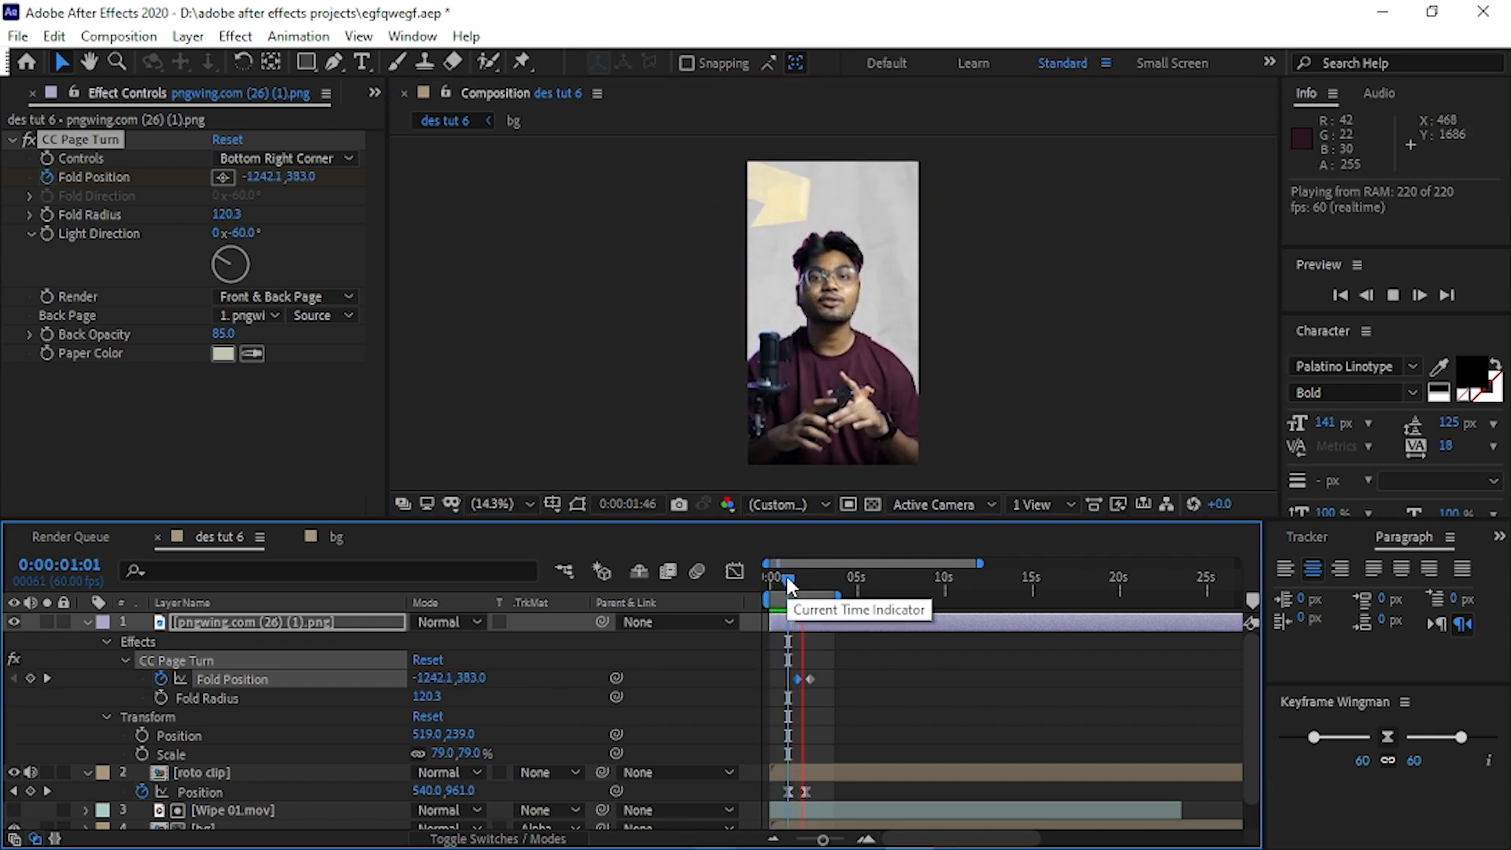
{"action": "left_click", "coordinate": [802, 580]}
{"action": "mouse_move", "coordinate": [803, 581]}
{"action": "left_mouse_down"}
{"action": "mouse_move", "coordinate": [817, 581]}
{"action": "mouse_move", "coordinate": [773, 581]}
{"action": "mouse_move", "coordinate": [813, 581]}
{"action": "mouse_move", "coordinate": [794, 586]}
{"action": "left_mouse_up"}
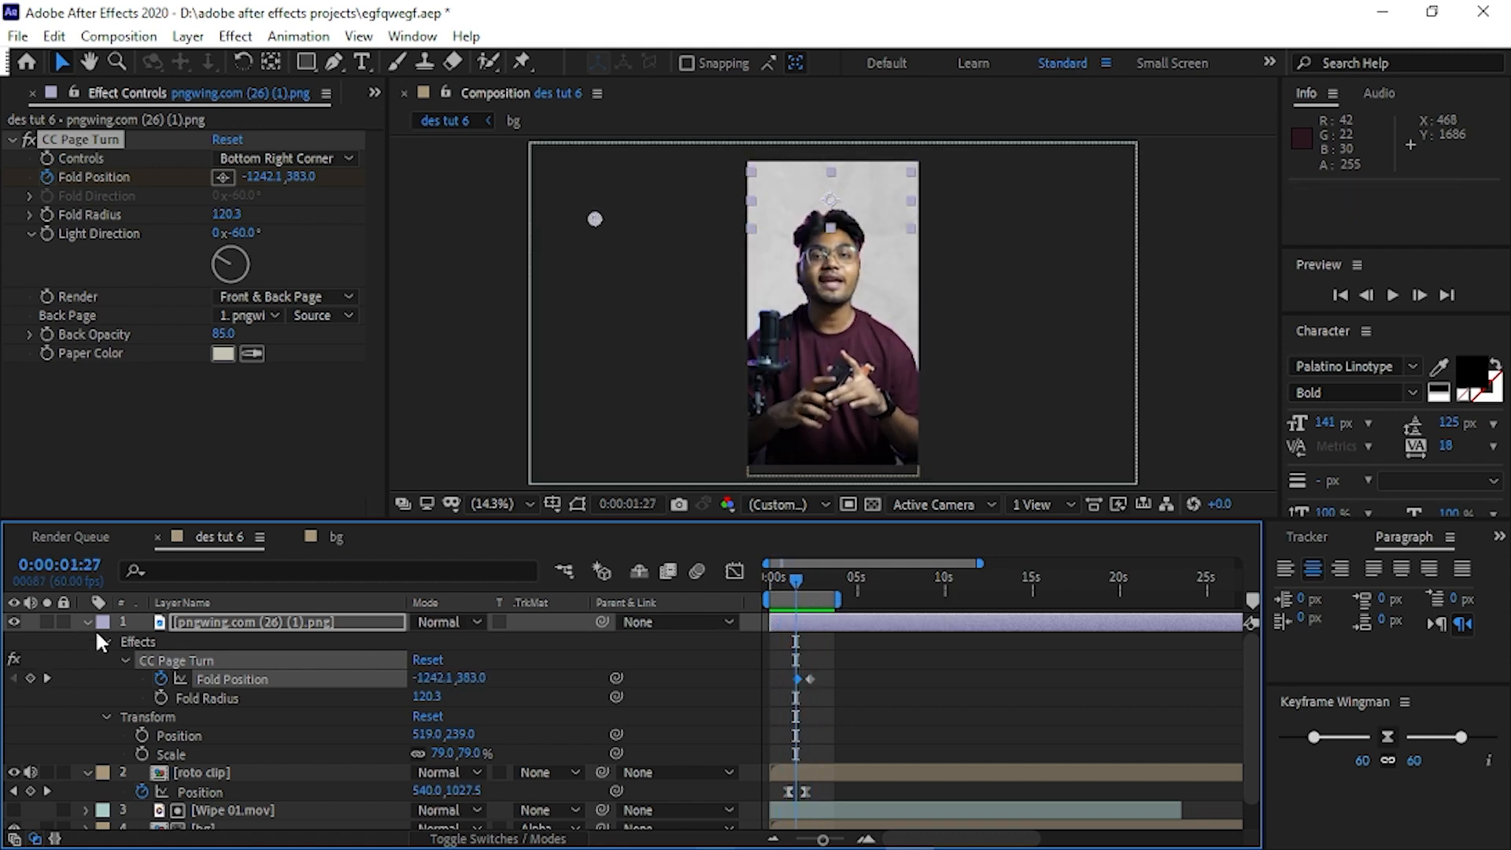
{"action": "left_click", "coordinate": [85, 622]}
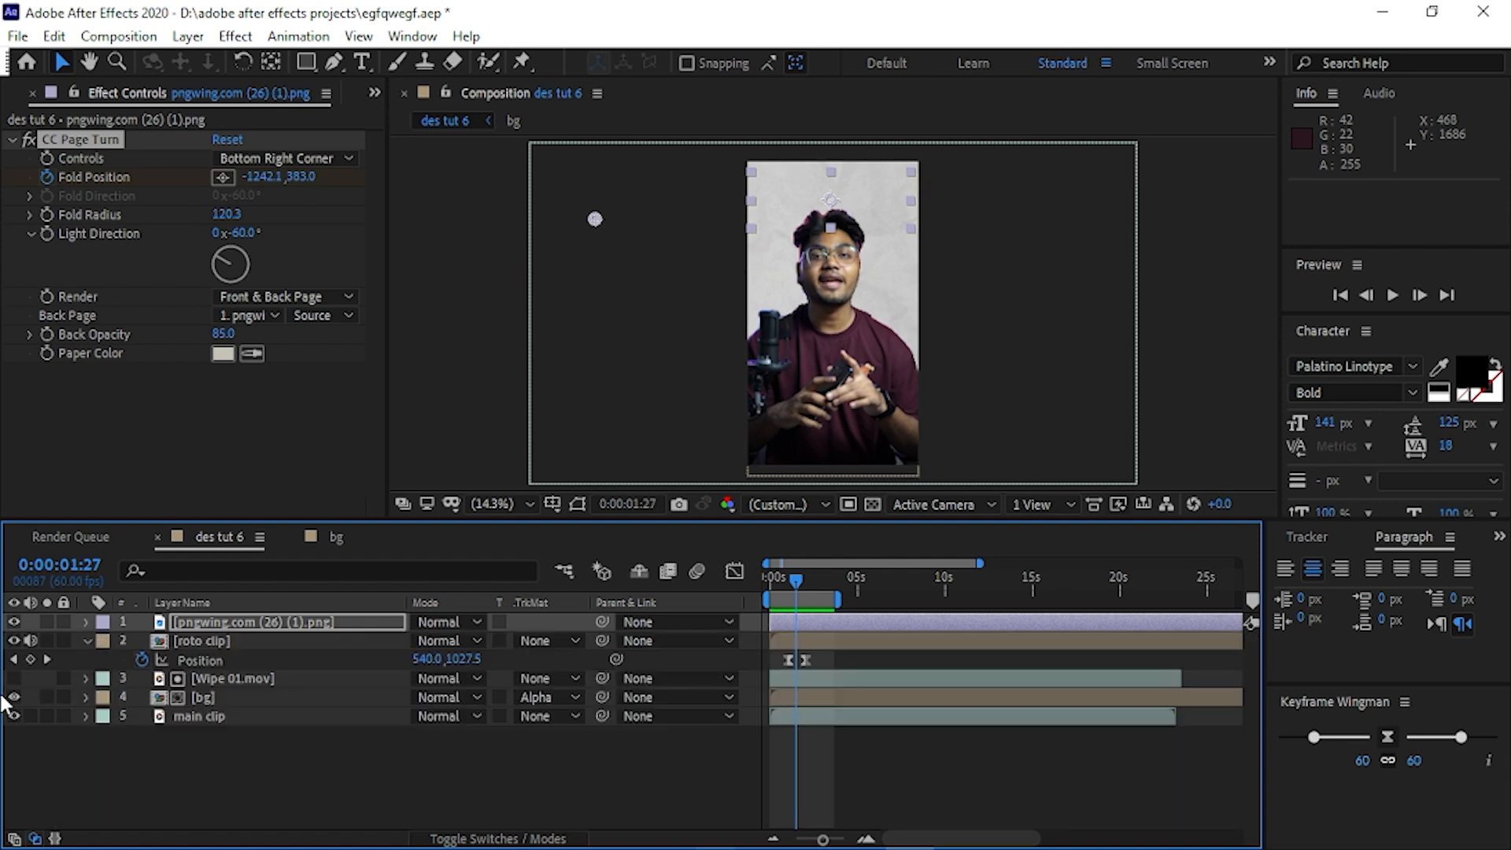
Create a text layer reading "book name" in the composition.
{"action": "left_click", "coordinate": [337, 757]}
{"action": "right_click", "coordinate": [337, 757]}
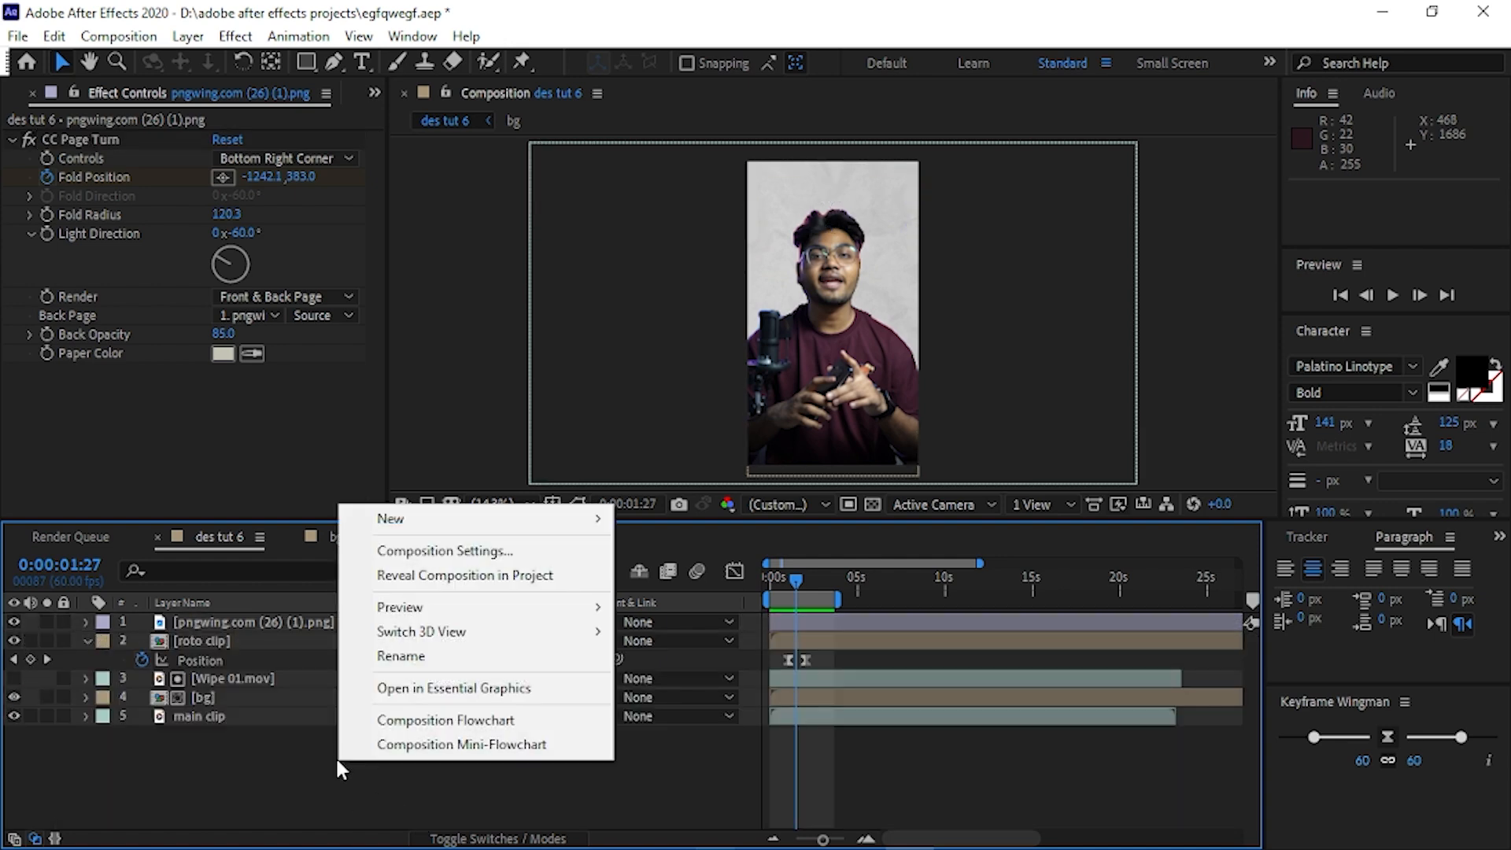
{"action": "key", "text": "ctrl+t"}
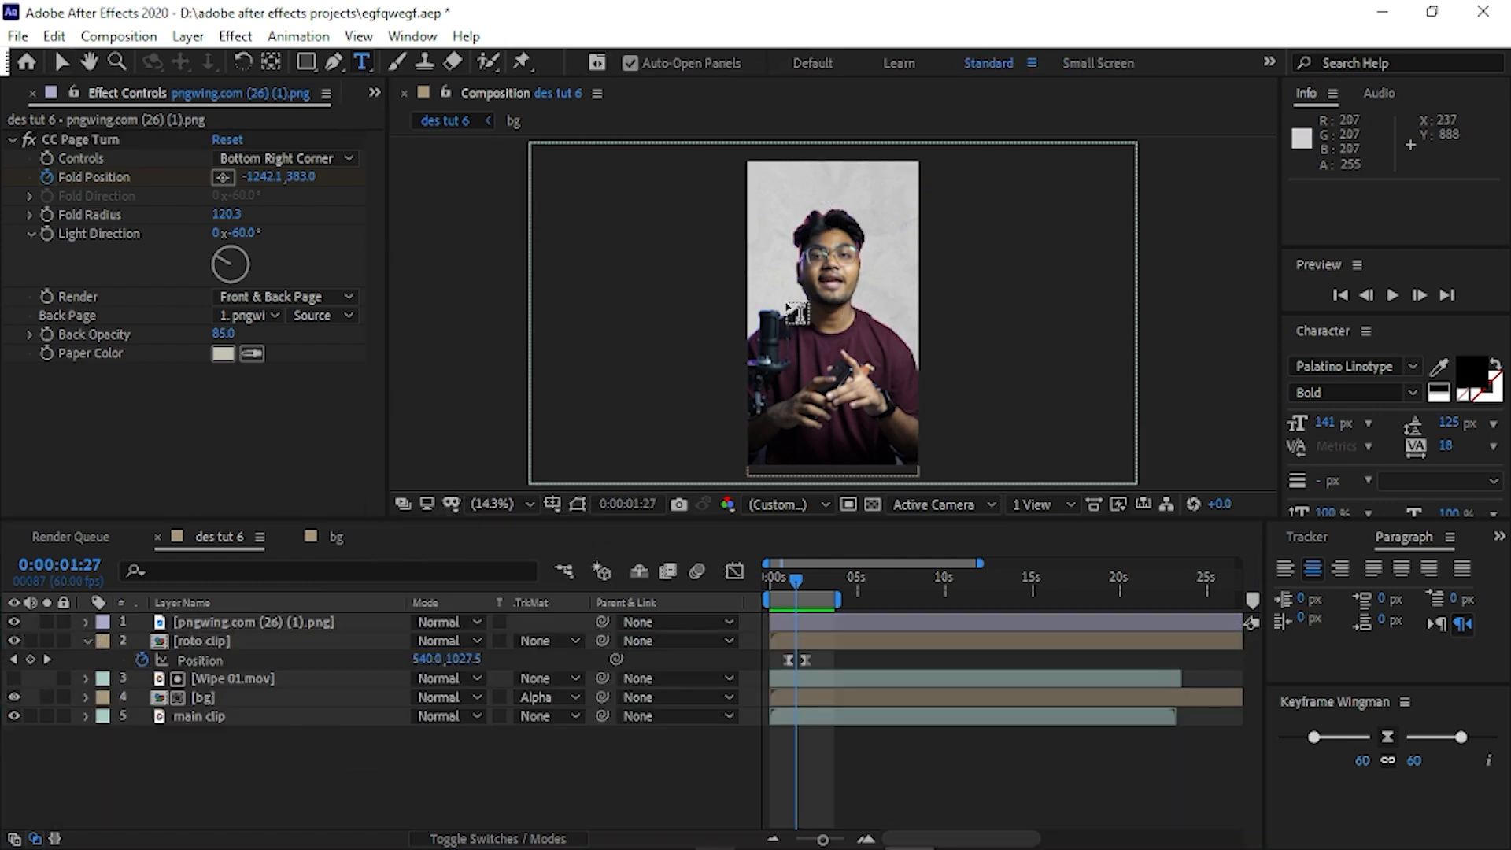
{"action": "left_click", "coordinate": [786, 300]}
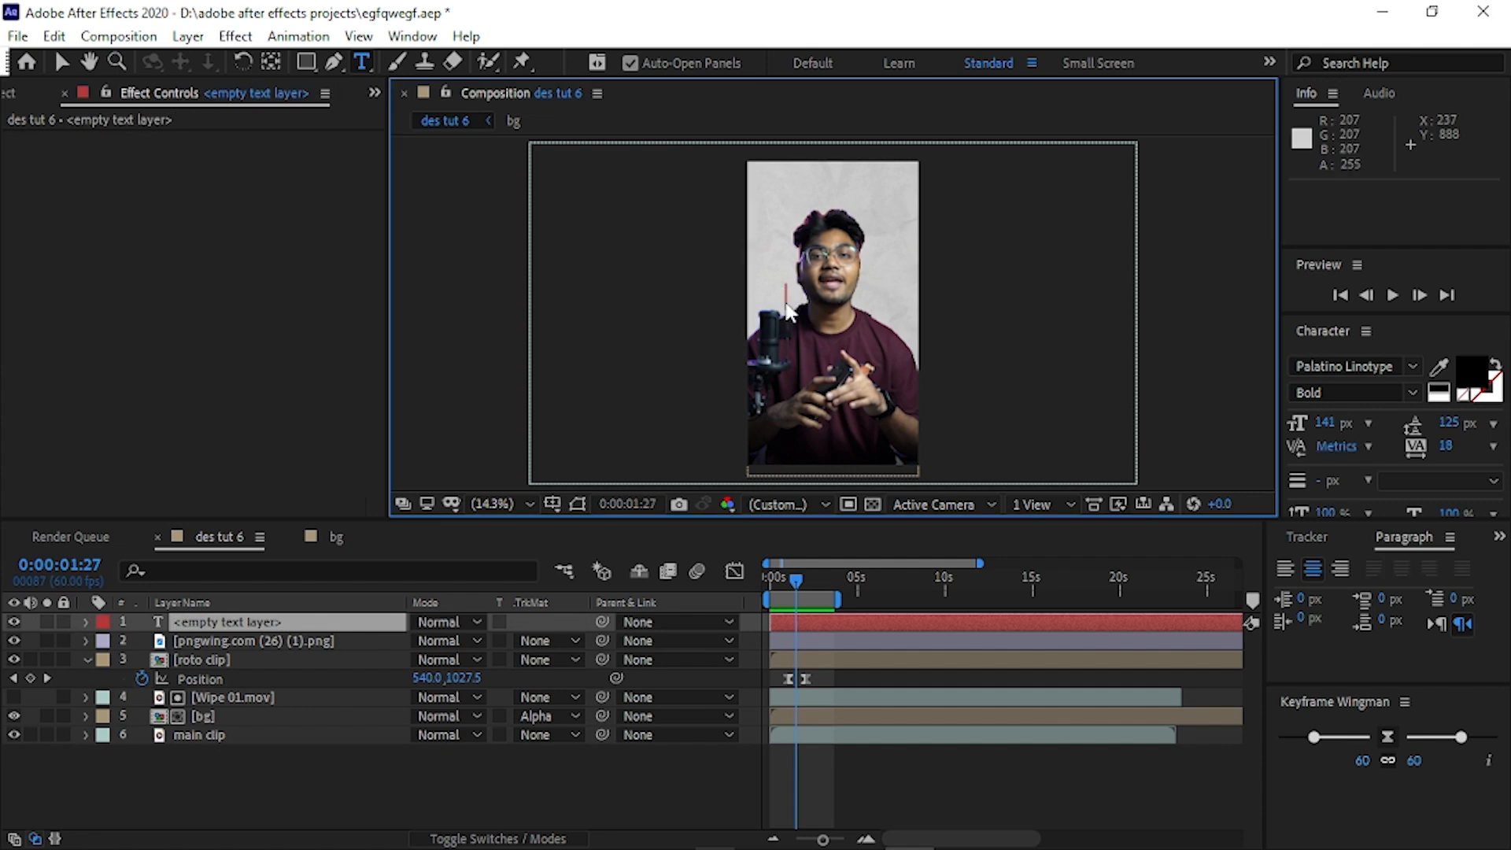
{"action": "type", "text": "book"}
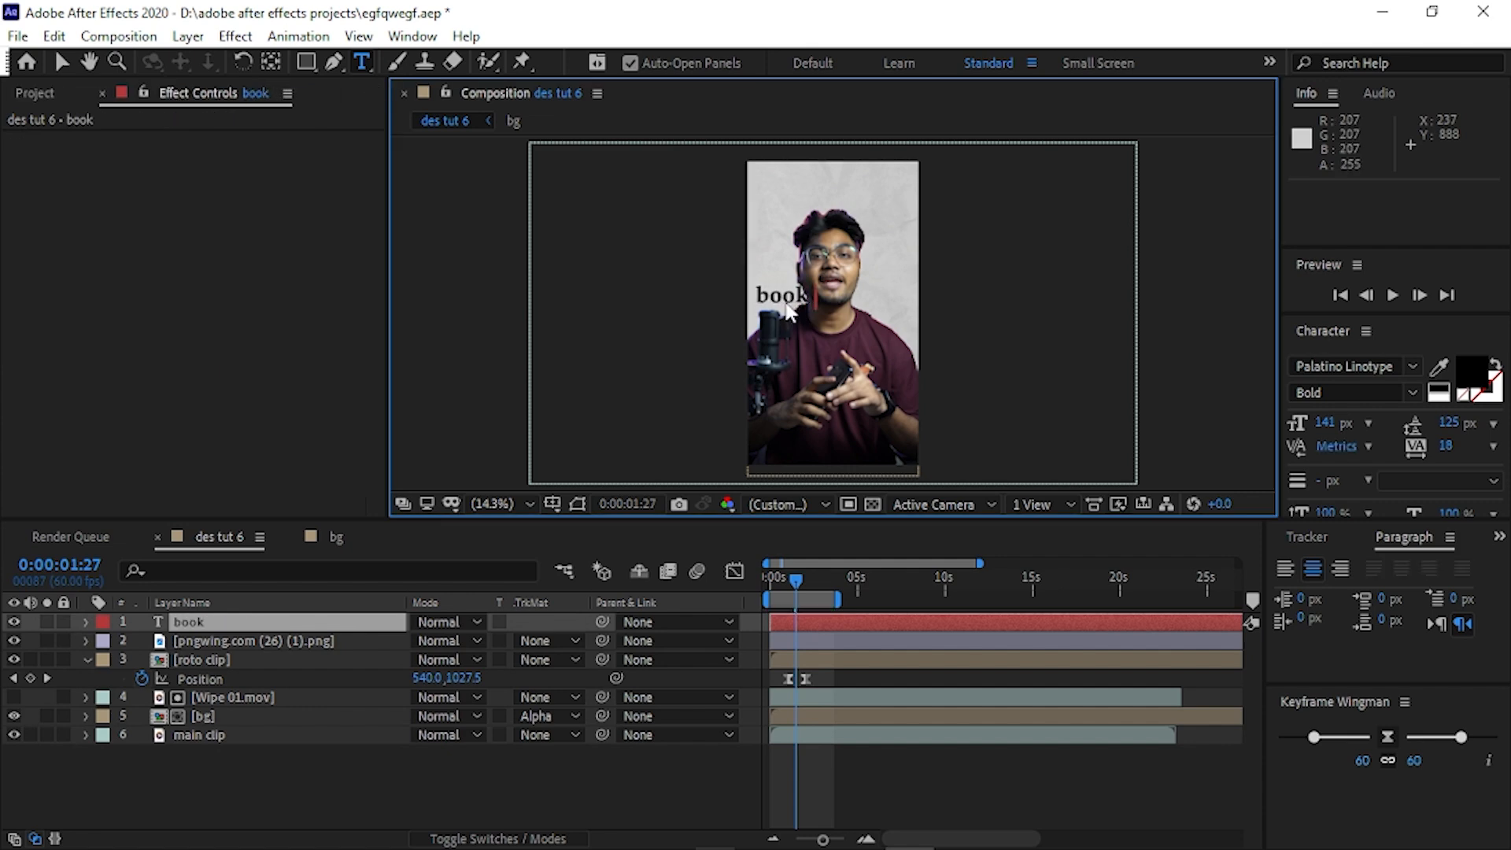
{"action": "type", "text": " name"}
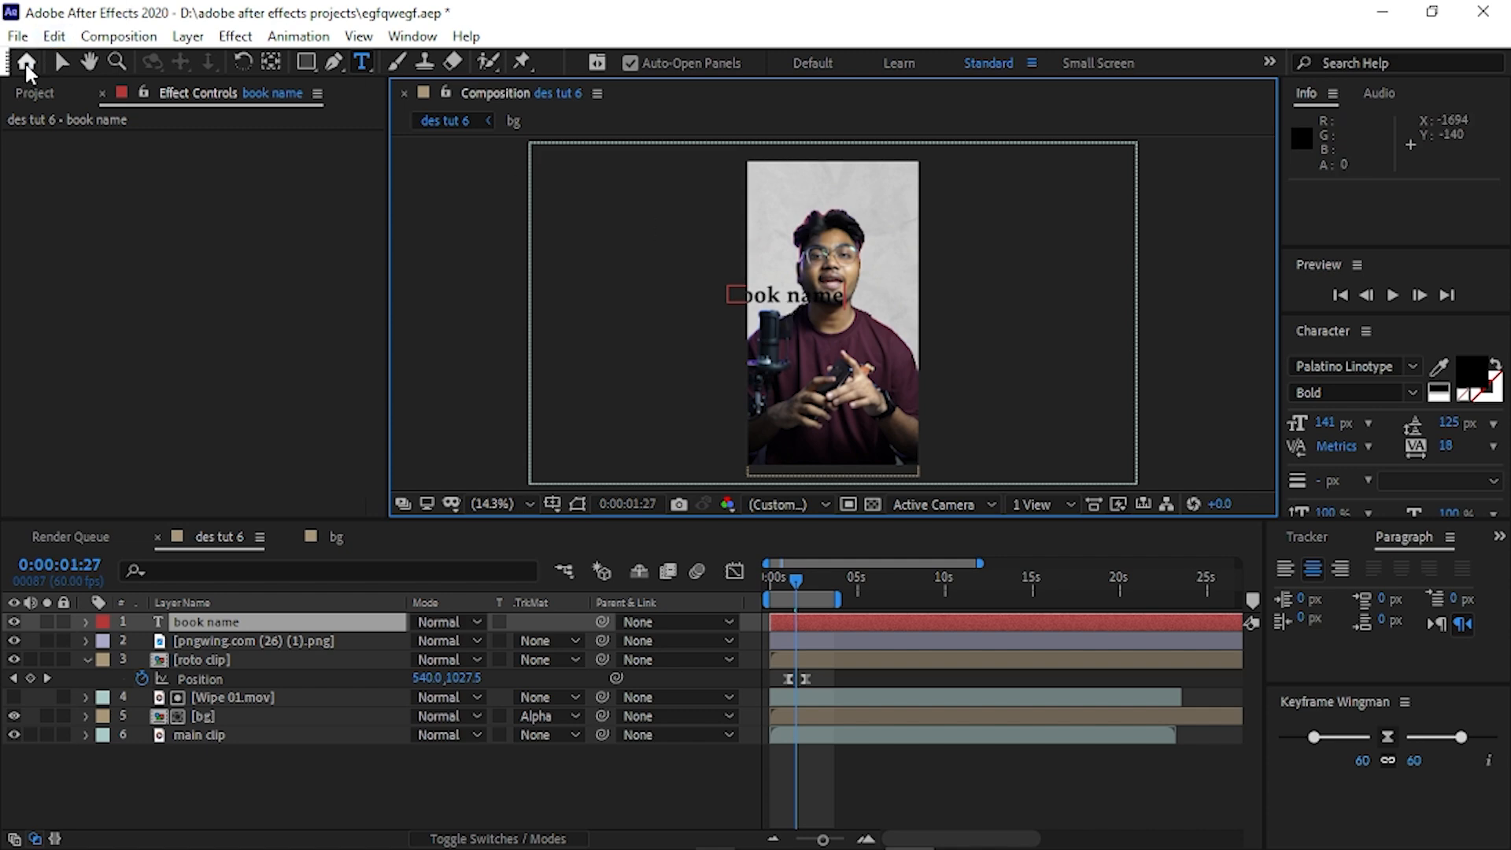
{"action": "left_click", "coordinate": [60, 61]}
Place the book name text over the unrolled tape above the man's head, checking it at 0:00:02:28.
{"action": "left_click", "coordinate": [801, 579]}
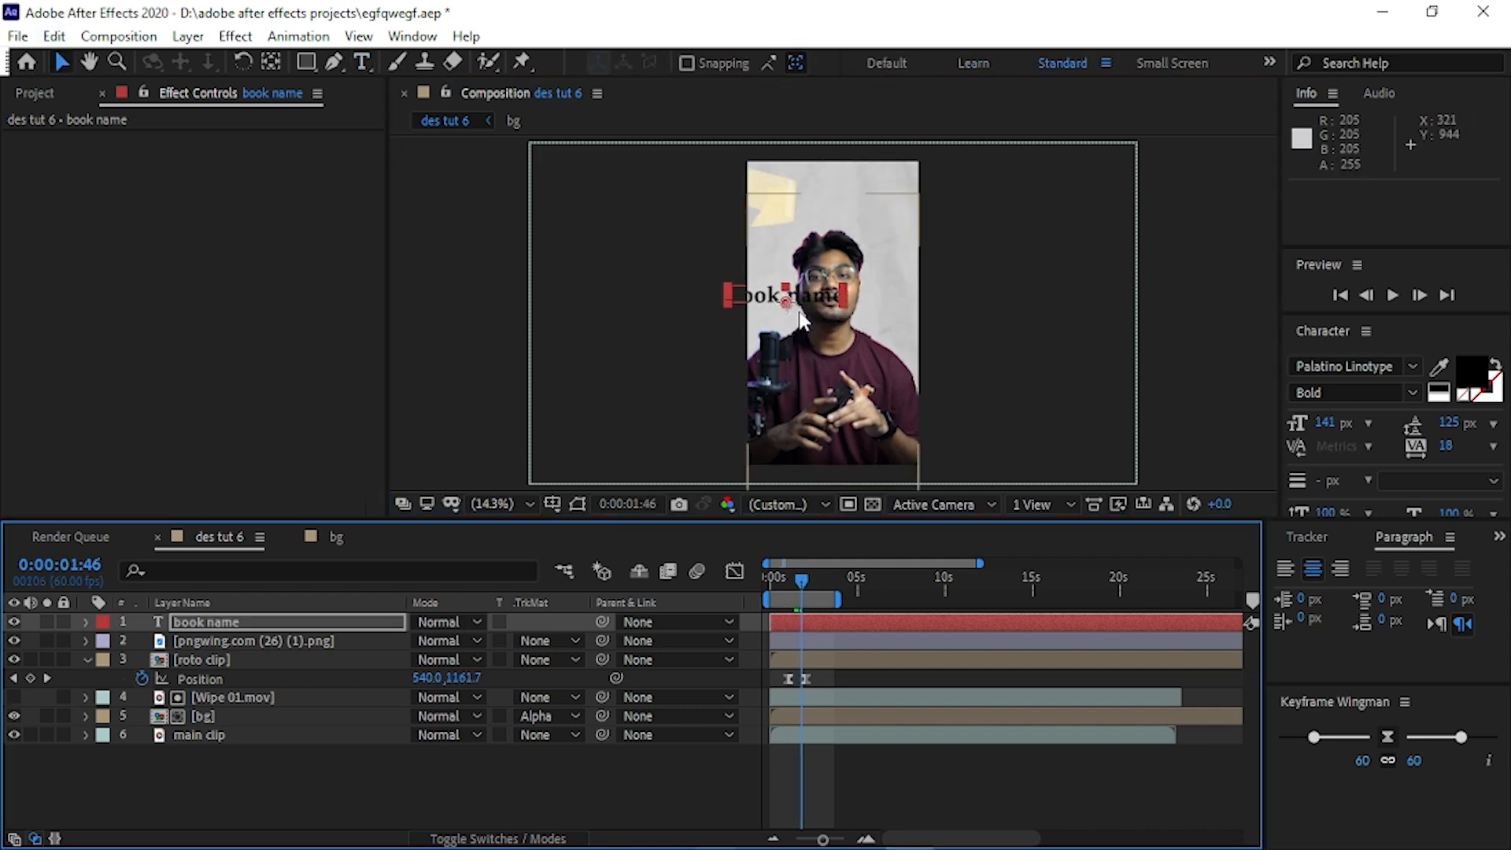
{"action": "left_click_drag", "start_coordinate": [801, 319], "coordinate": [824, 228]}
{"action": "left_click_drag", "start_coordinate": [803, 579], "coordinate": [814, 575]}
{"action": "left_click_drag", "start_coordinate": [824, 215], "coordinate": [846, 208]}
Rotate the book name layer to -6° to match the tape's slant and nudge it to about position 546, 259.
{"action": "left_click", "coordinate": [244, 625]}
{"action": "key", "text": "="}
{"action": "key", "text": "y"}
{"action": "key", "text": "ctrl+space"}
{"action": "key", "text": "Escape"}
{"action": "key", "text": "r"}
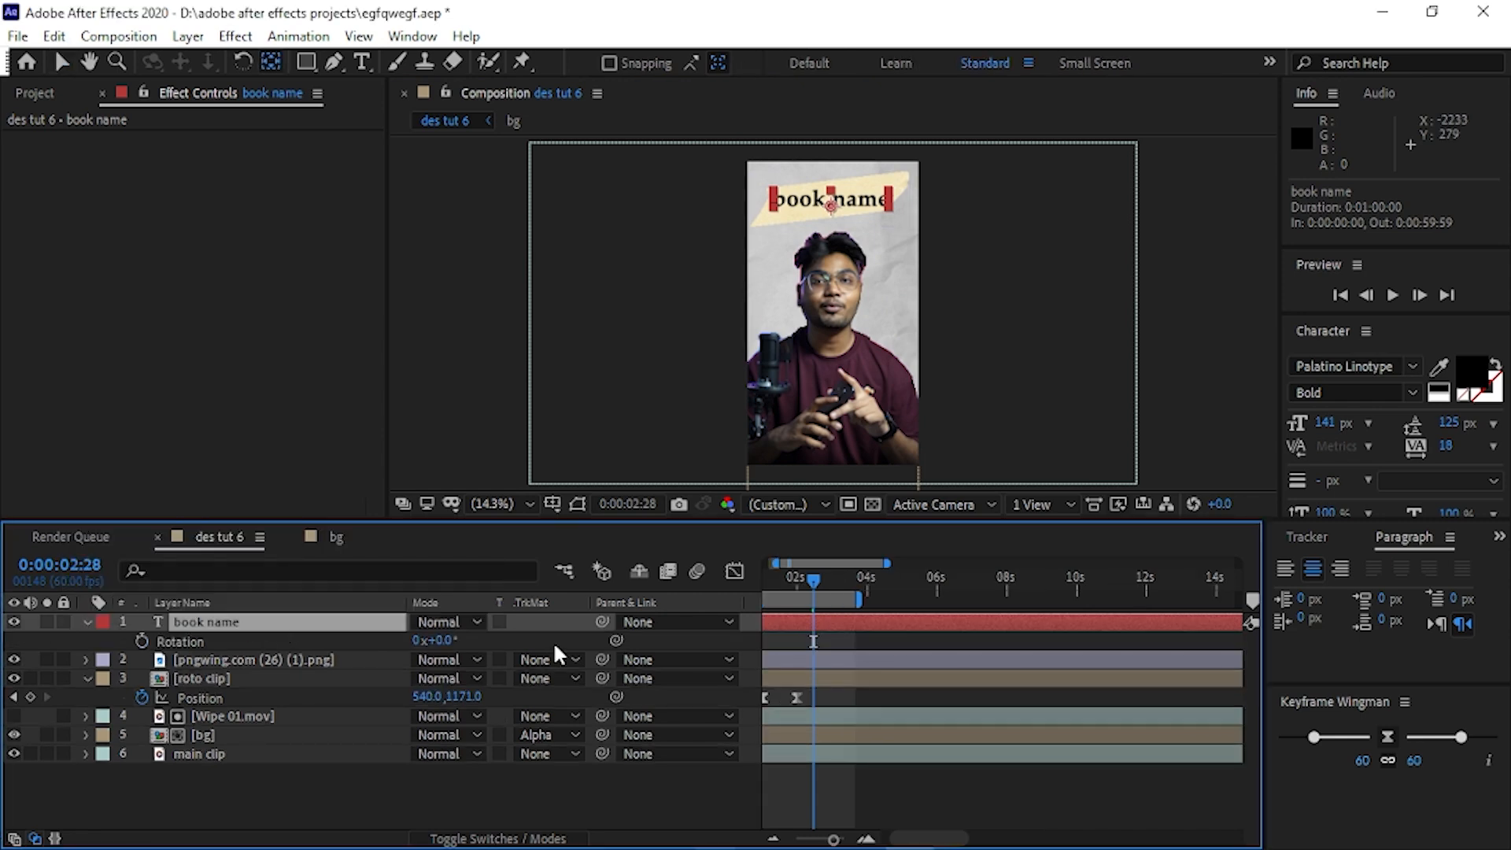
{"action": "left_click_drag", "start_coordinate": [441, 641], "coordinate": [445, 652]}
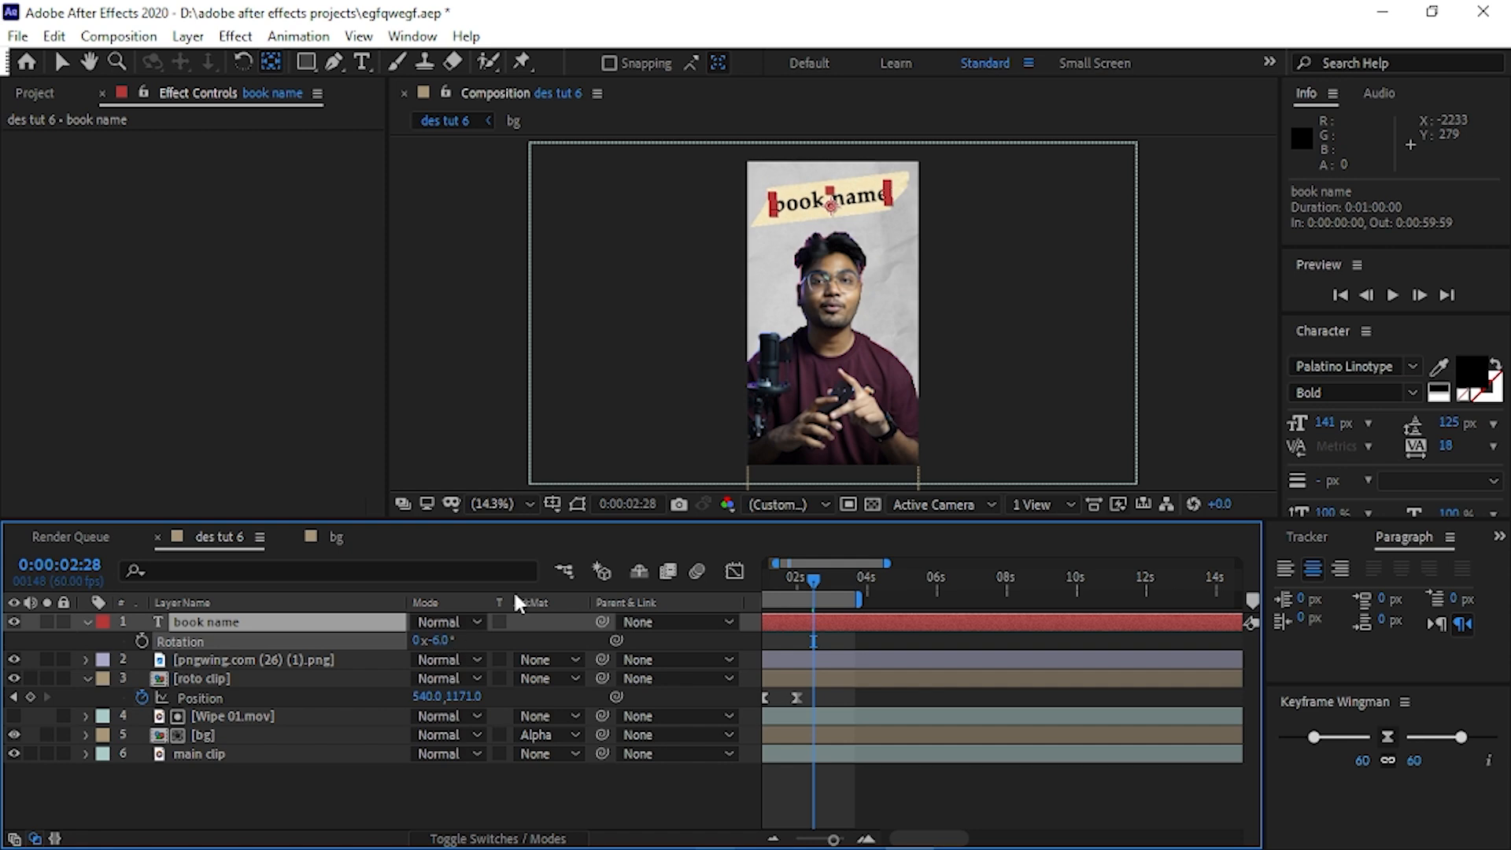
{"action": "left_click", "coordinate": [63, 63]}
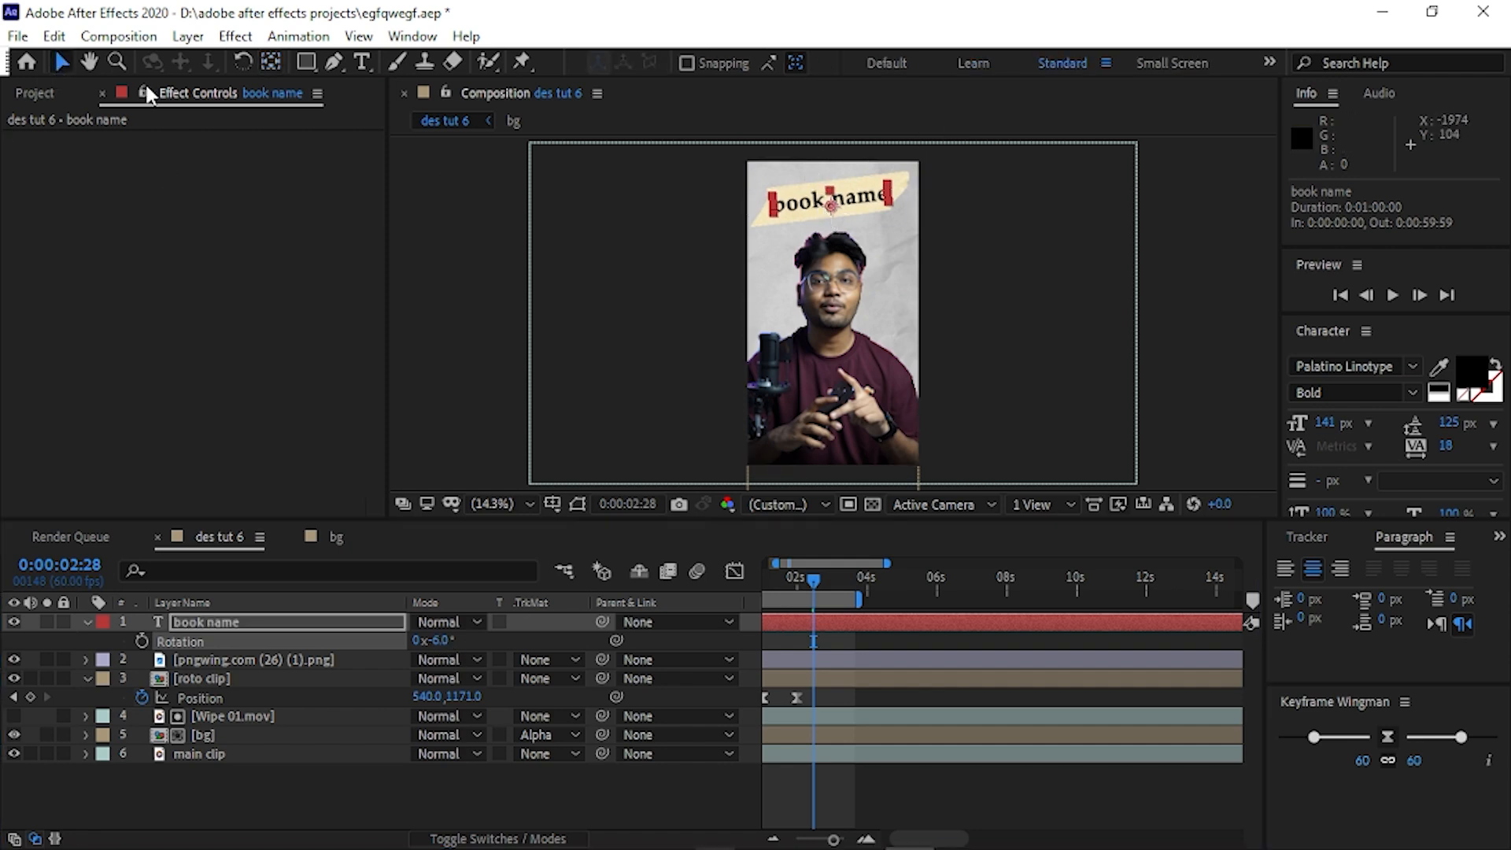
{"action": "left_click_drag", "start_coordinate": [833, 211], "coordinate": [836, 208]}
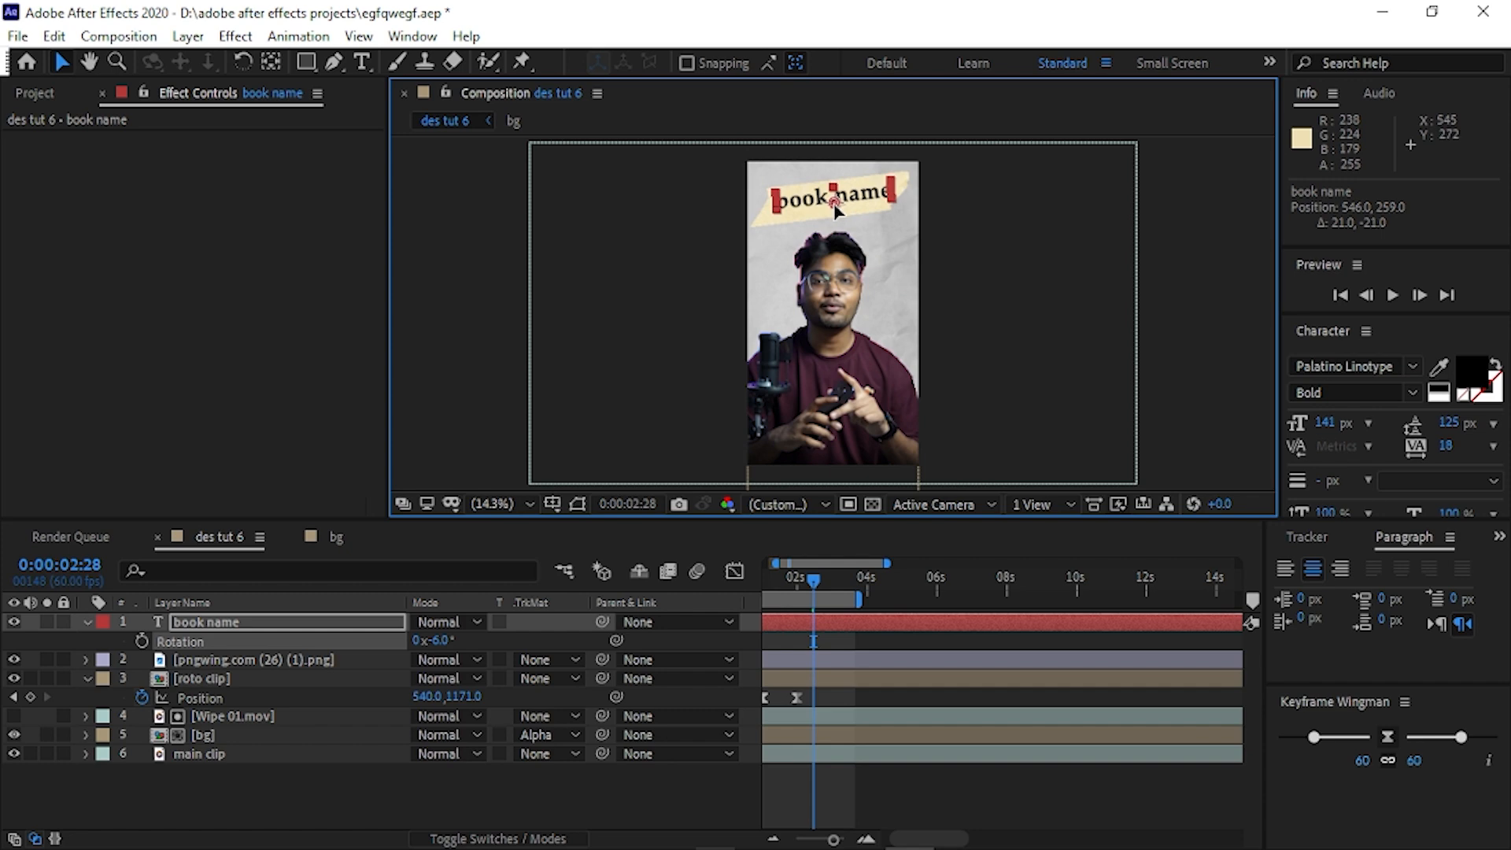
Apply the Typewriter preset to the book name layer, starting at 0:00:01:54.
{"action": "left_click", "coordinate": [326, 622]}
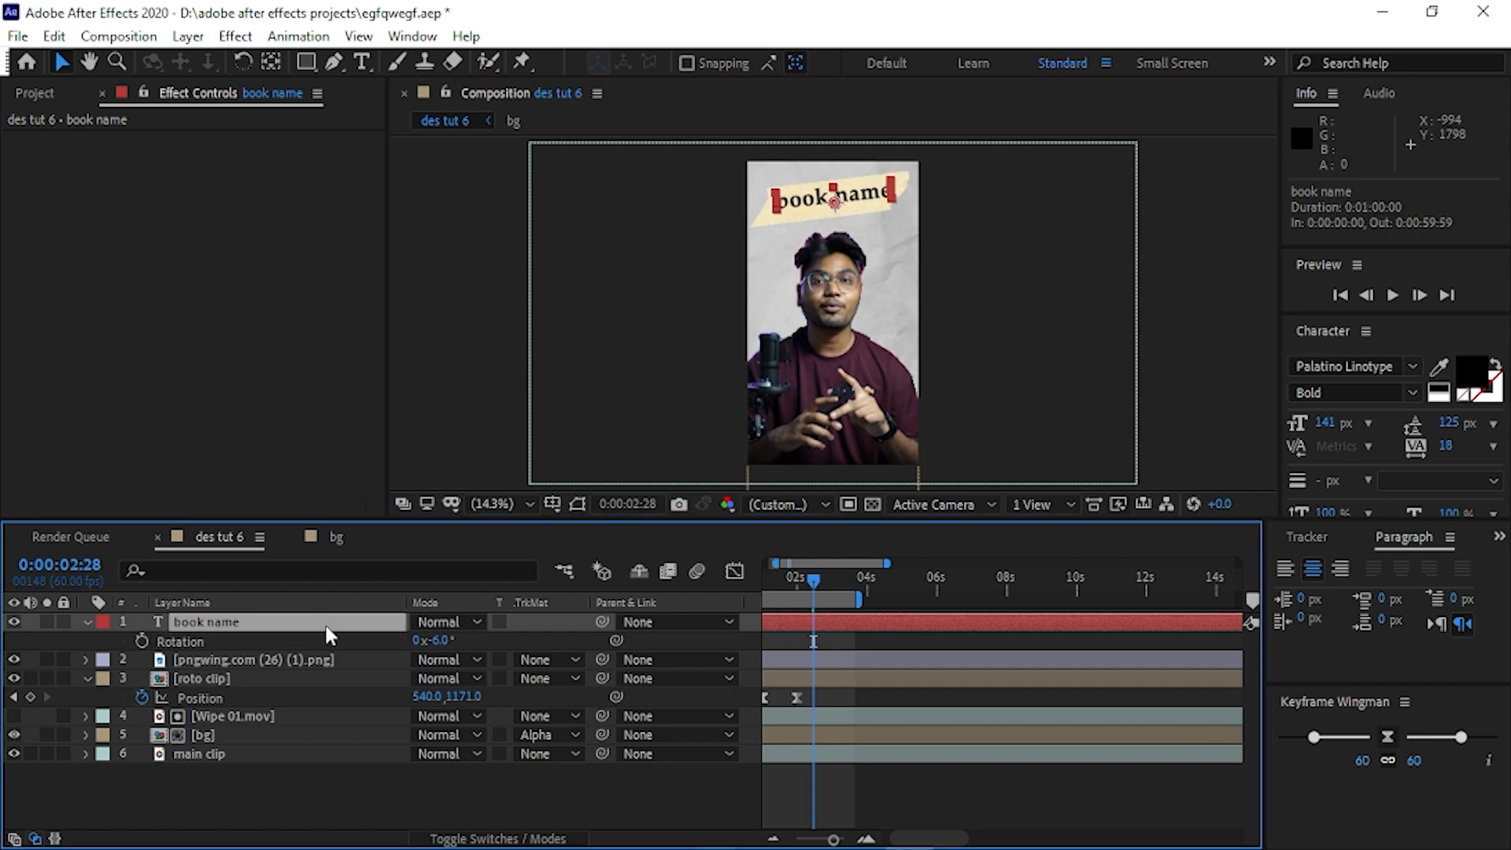
{"action": "key", "text": "ctrl+space"}
{"action": "mouse_move", "coordinate": [814, 581]}
{"action": "left_mouse_down"}
{"action": "mouse_move", "coordinate": [774, 578]}
{"action": "mouse_move", "coordinate": [795, 580]}
{"action": "left_mouse_up"}
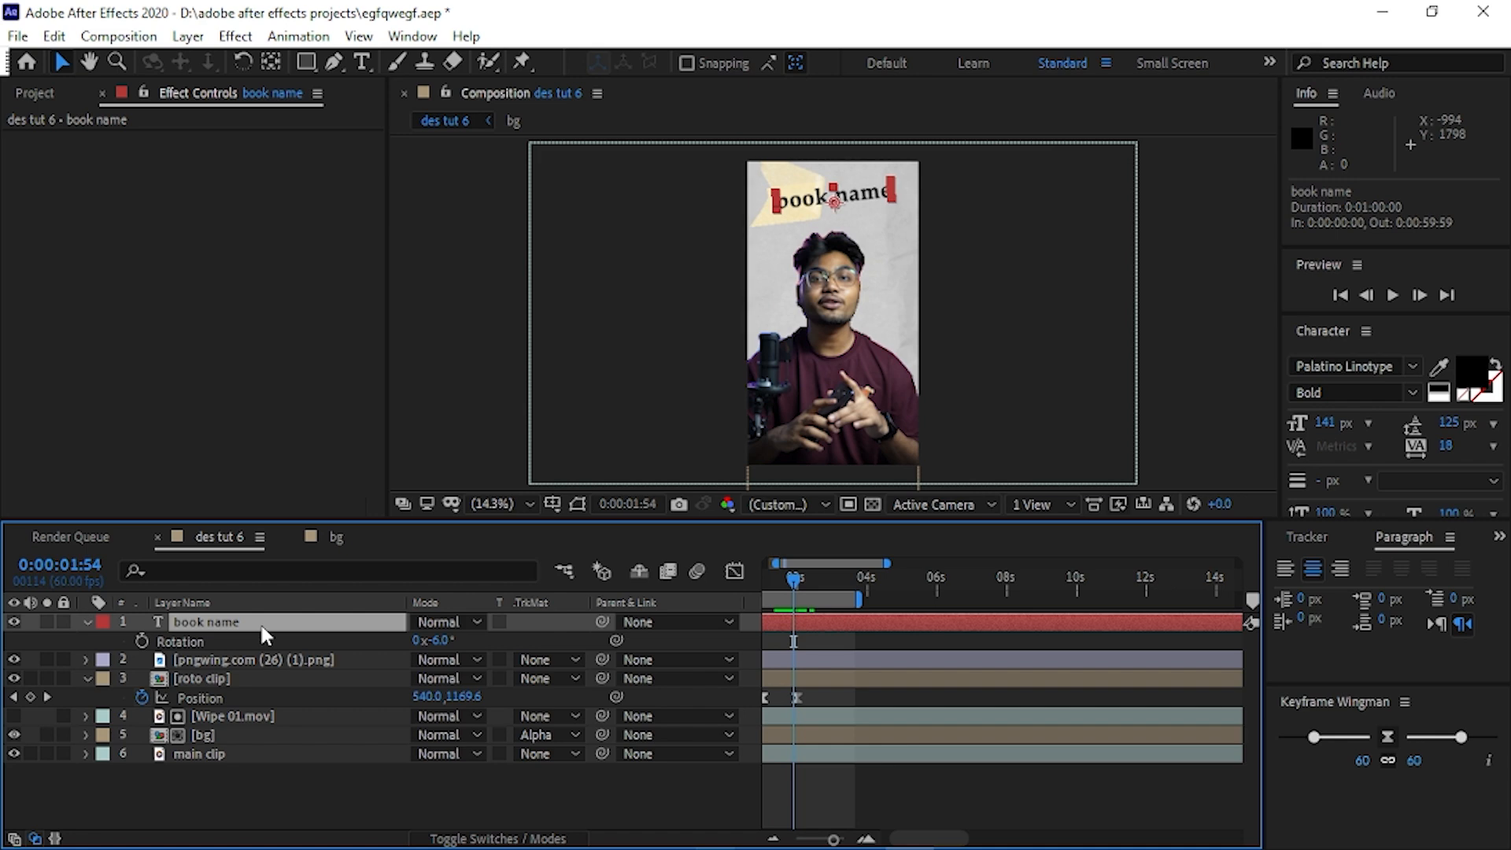
{"action": "key", "text": "ctrl+space"}
{"action": "type", "text": "type"}
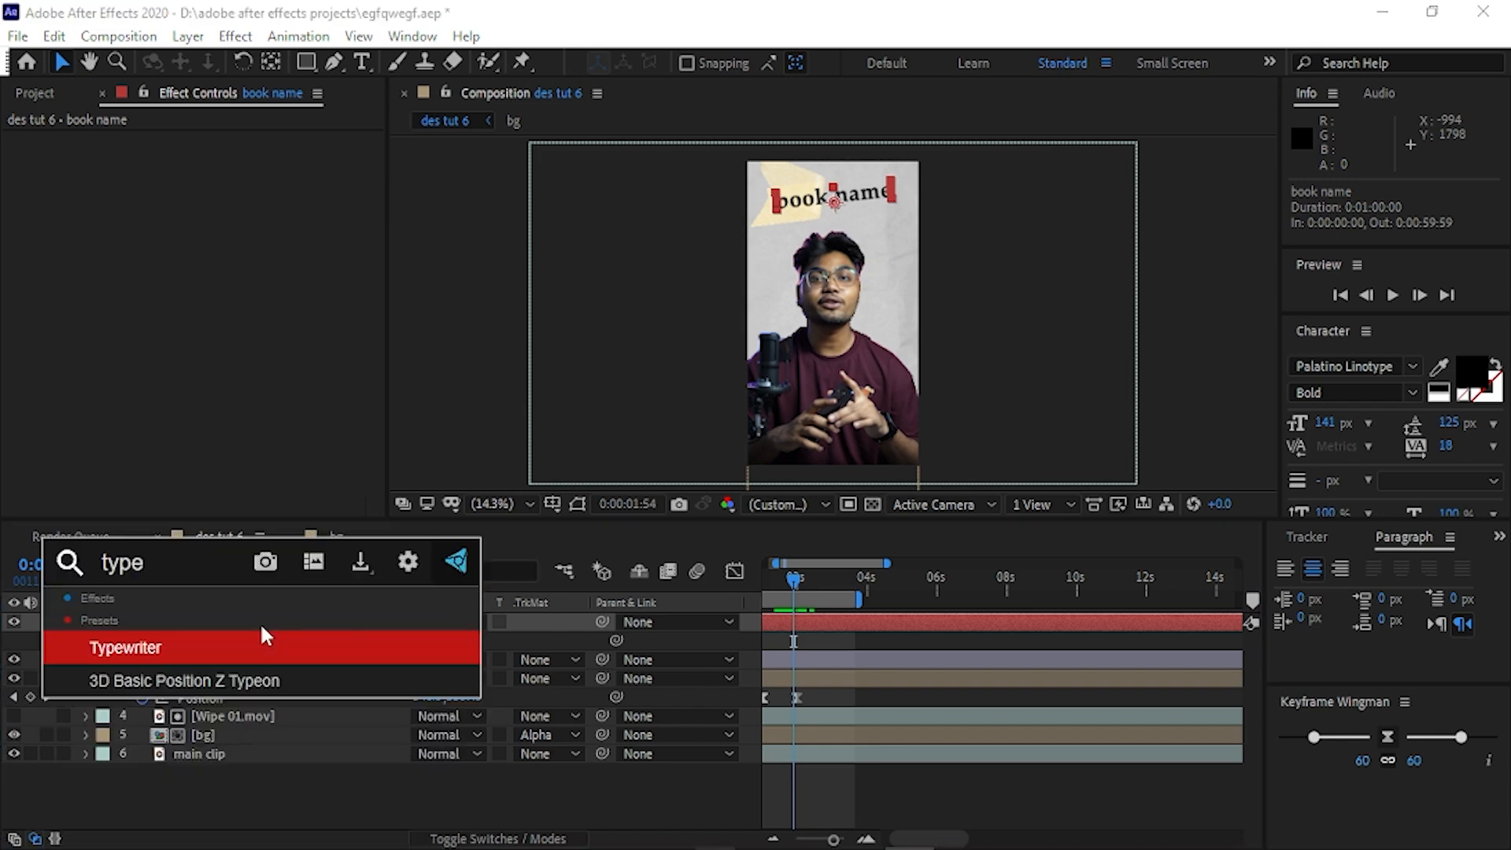
{"action": "key", "text": "Return"}
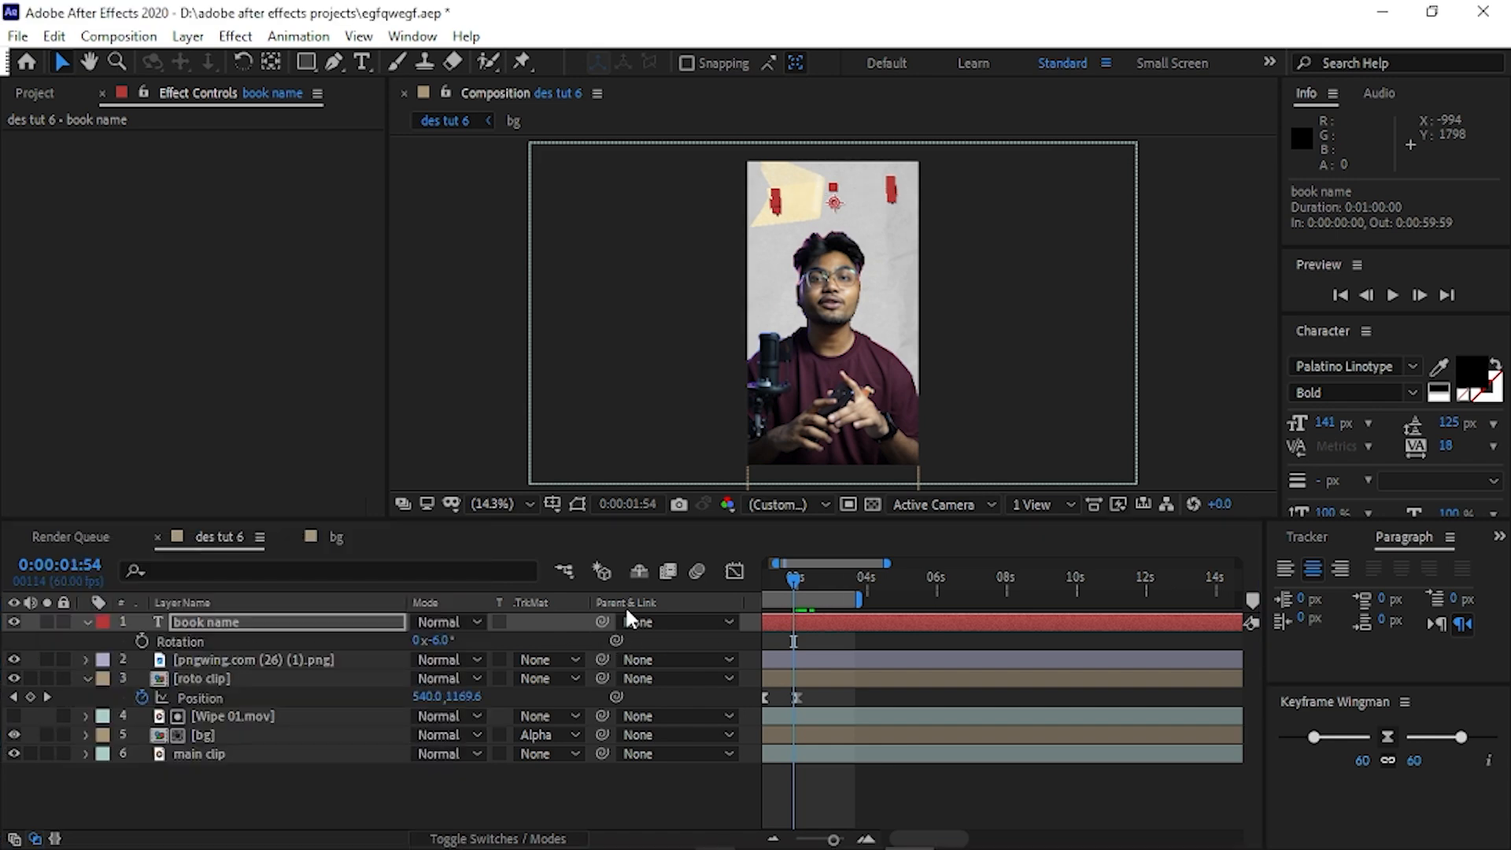
Shorten the typewriter animation by moving its last Range Selector Start keyframe to about half a second after the first, and preview it.
{"action": "left_click", "coordinate": [269, 632]}
{"action": "key", "text": "u"}
{"action": "left_click_drag", "start_coordinate": [885, 660], "coordinate": [812, 662]}
{"action": "mouse_move", "coordinate": [795, 586]}
{"action": "left_mouse_down"}
{"action": "mouse_move", "coordinate": [754, 583]}
{"action": "mouse_move", "coordinate": [837, 592]}
{"action": "mouse_move", "coordinate": [791, 602]}
{"action": "mouse_move", "coordinate": [857, 601]}
{"action": "mouse_move", "coordinate": [783, 607]}
{"action": "left_mouse_up"}
{"action": "key", "text": "space"}
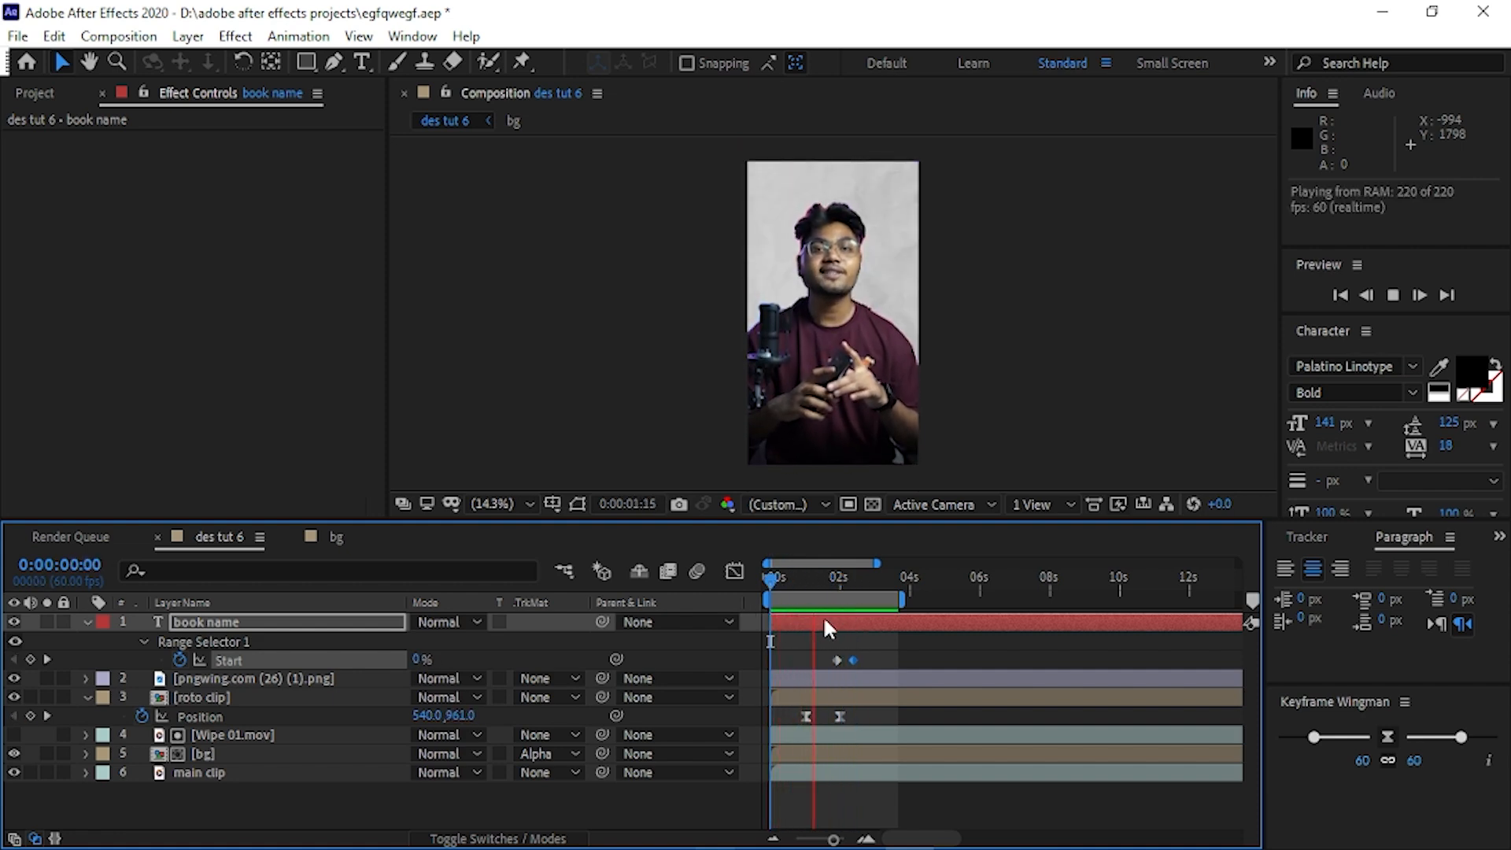
Apply Easy Ease to the Range Selector Start keyframes and replay the title animation from the beginning.
{"action": "left_click", "coordinate": [791, 586]}
{"action": "key", "text": "F9"}
{"action": "left_click", "coordinate": [858, 651]}
{"action": "left_click", "coordinate": [854, 660]}
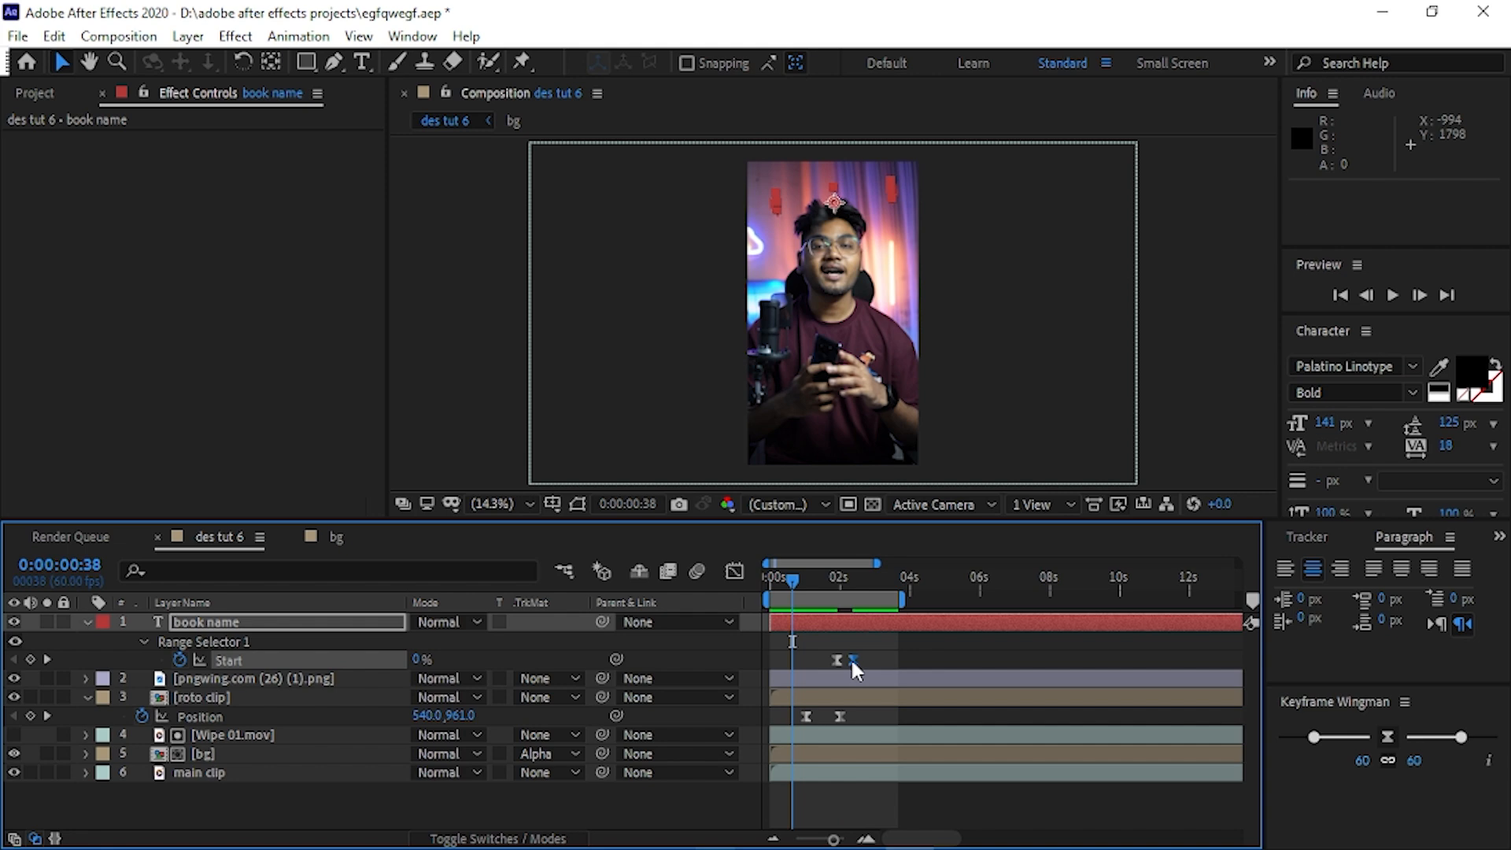
{"action": "left_click", "coordinate": [830, 582]}
{"action": "left_click", "coordinate": [772, 584]}
{"action": "key", "text": "space"}
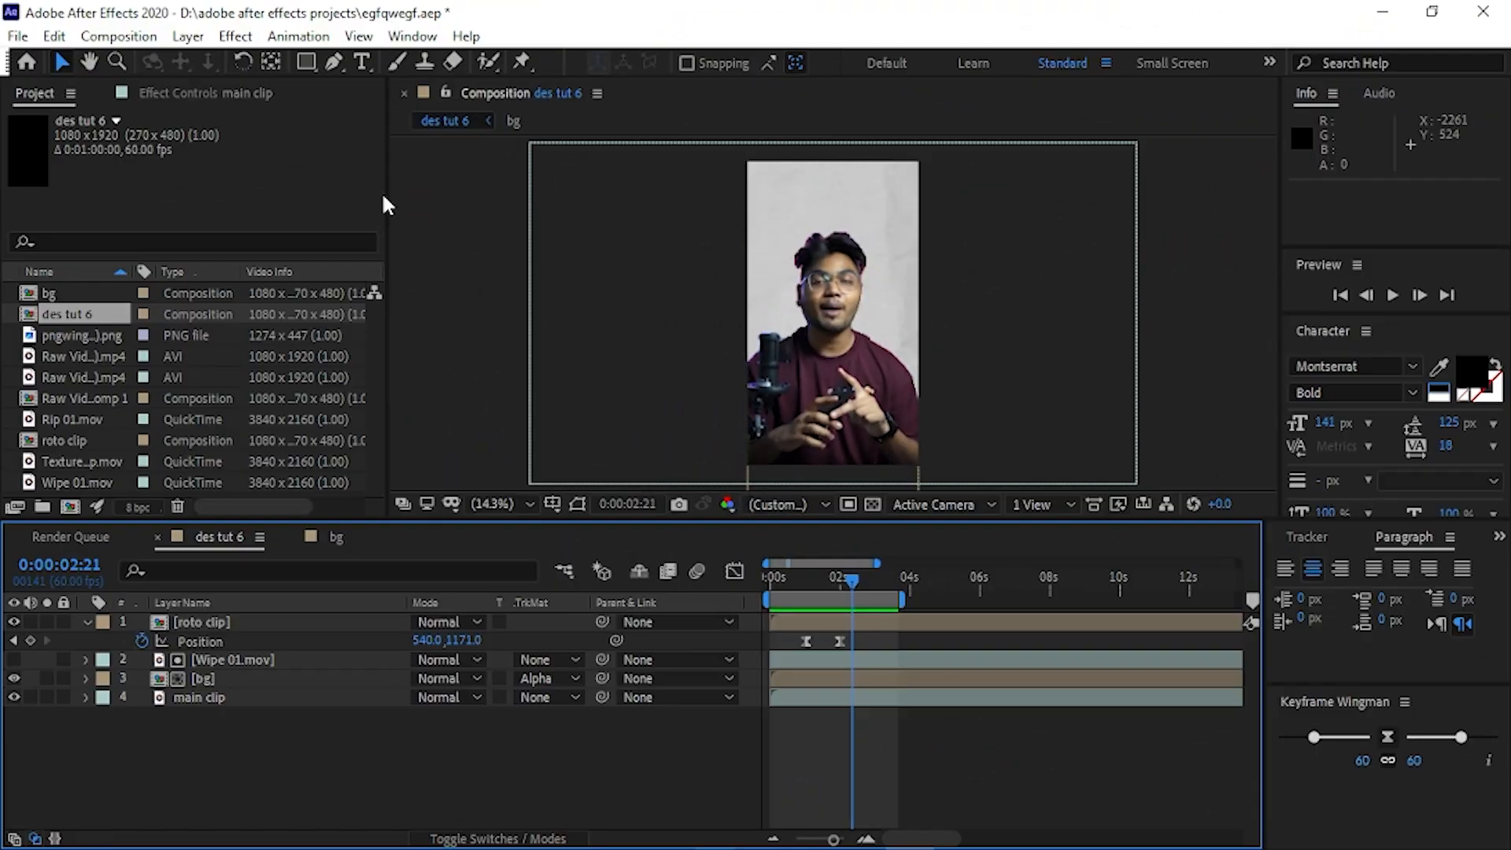
Create a text layer reading "Book" above the man's head at 0:00:02:21.
{"action": "left_click", "coordinate": [359, 68]}
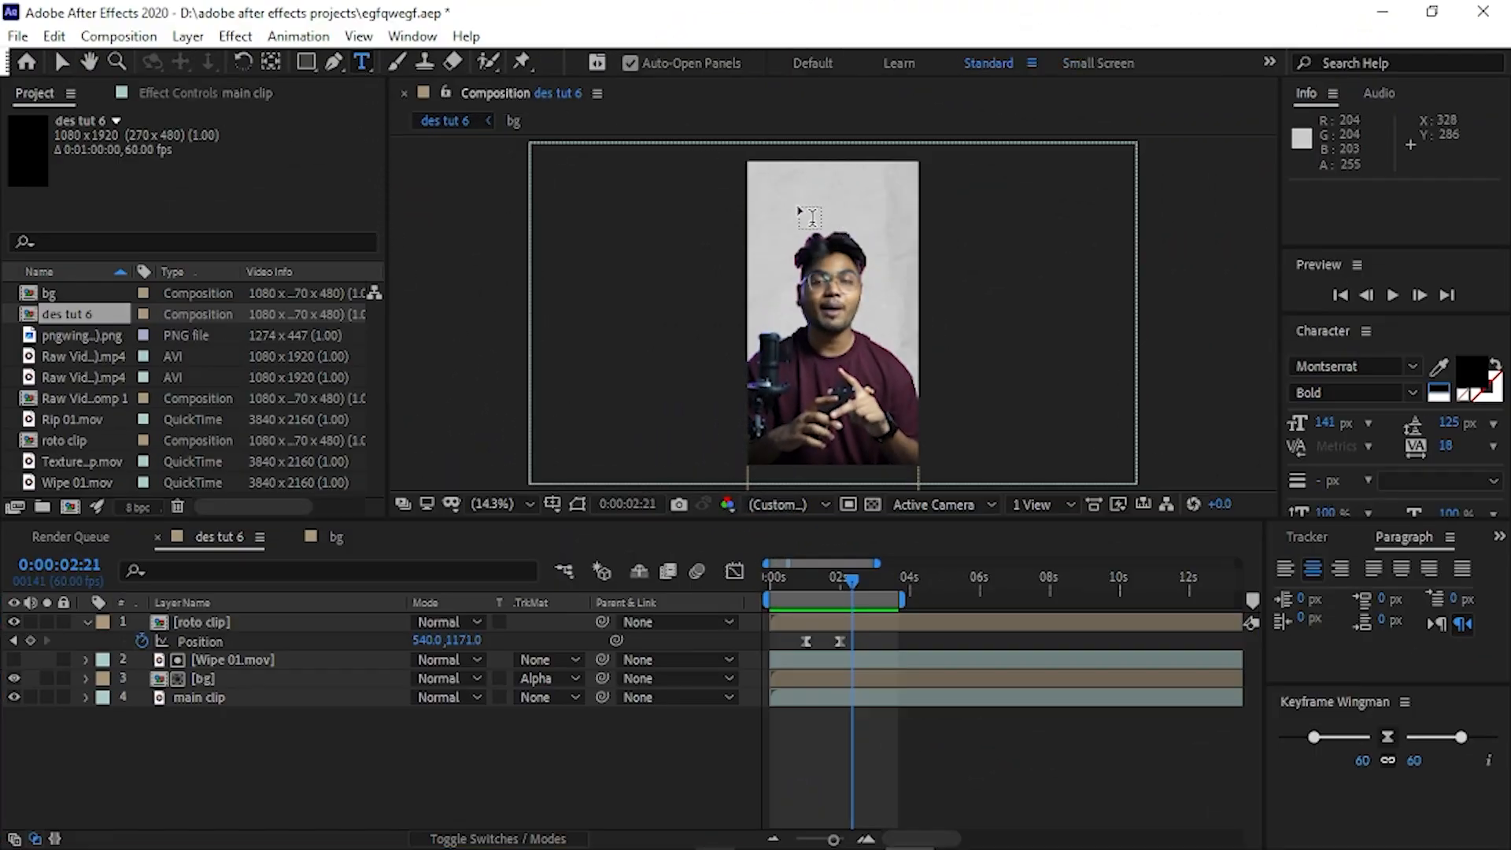
{"action": "left_click", "coordinate": [797, 201]}
{"action": "type", "text": "Book"}
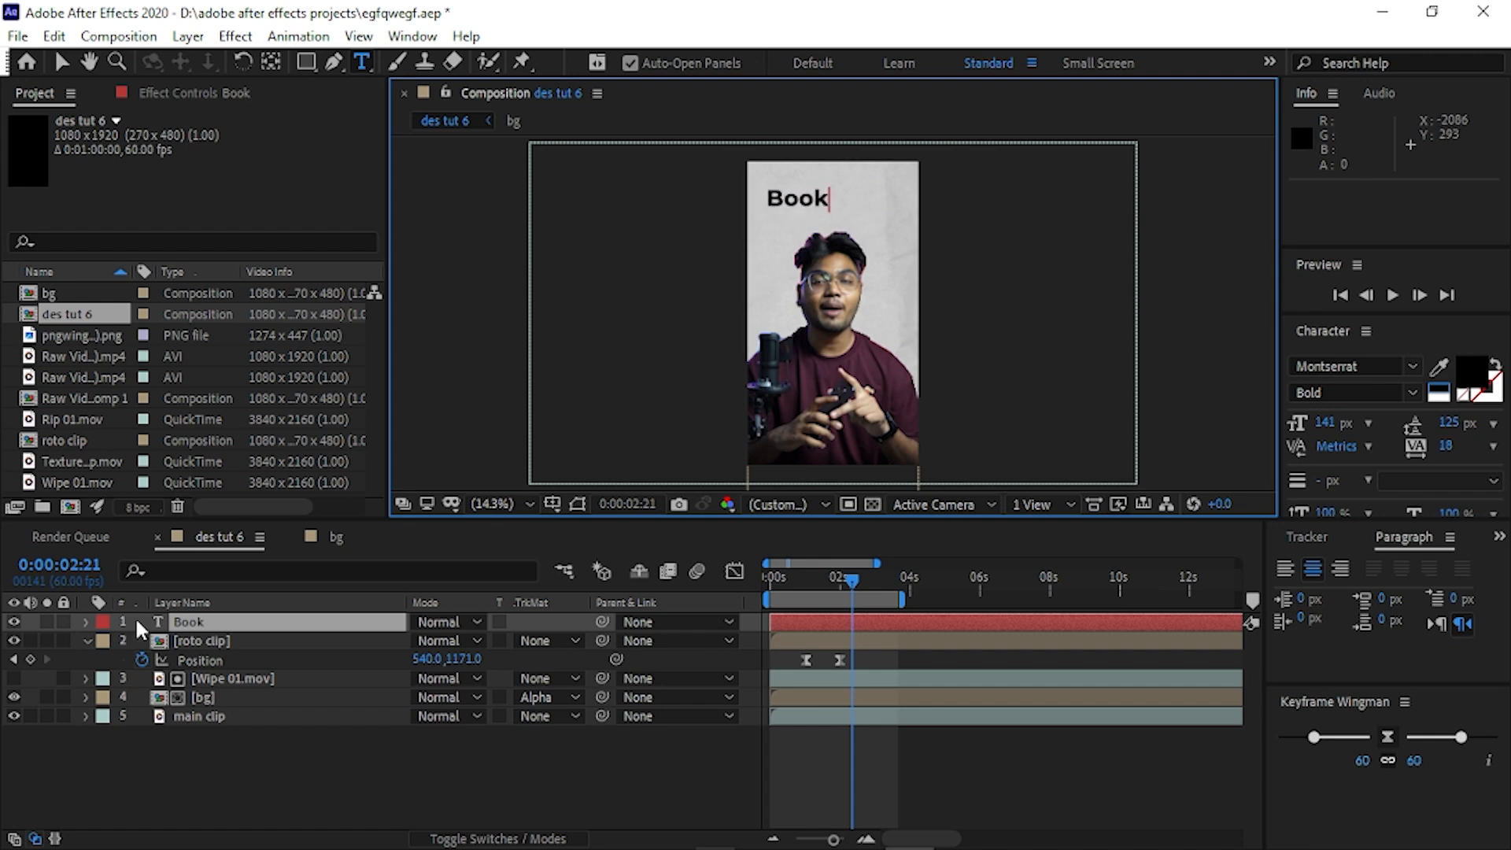
Duplicate the Book text layer below the original and change the copy's text to "Name".
{"action": "left_click", "coordinate": [222, 625]}
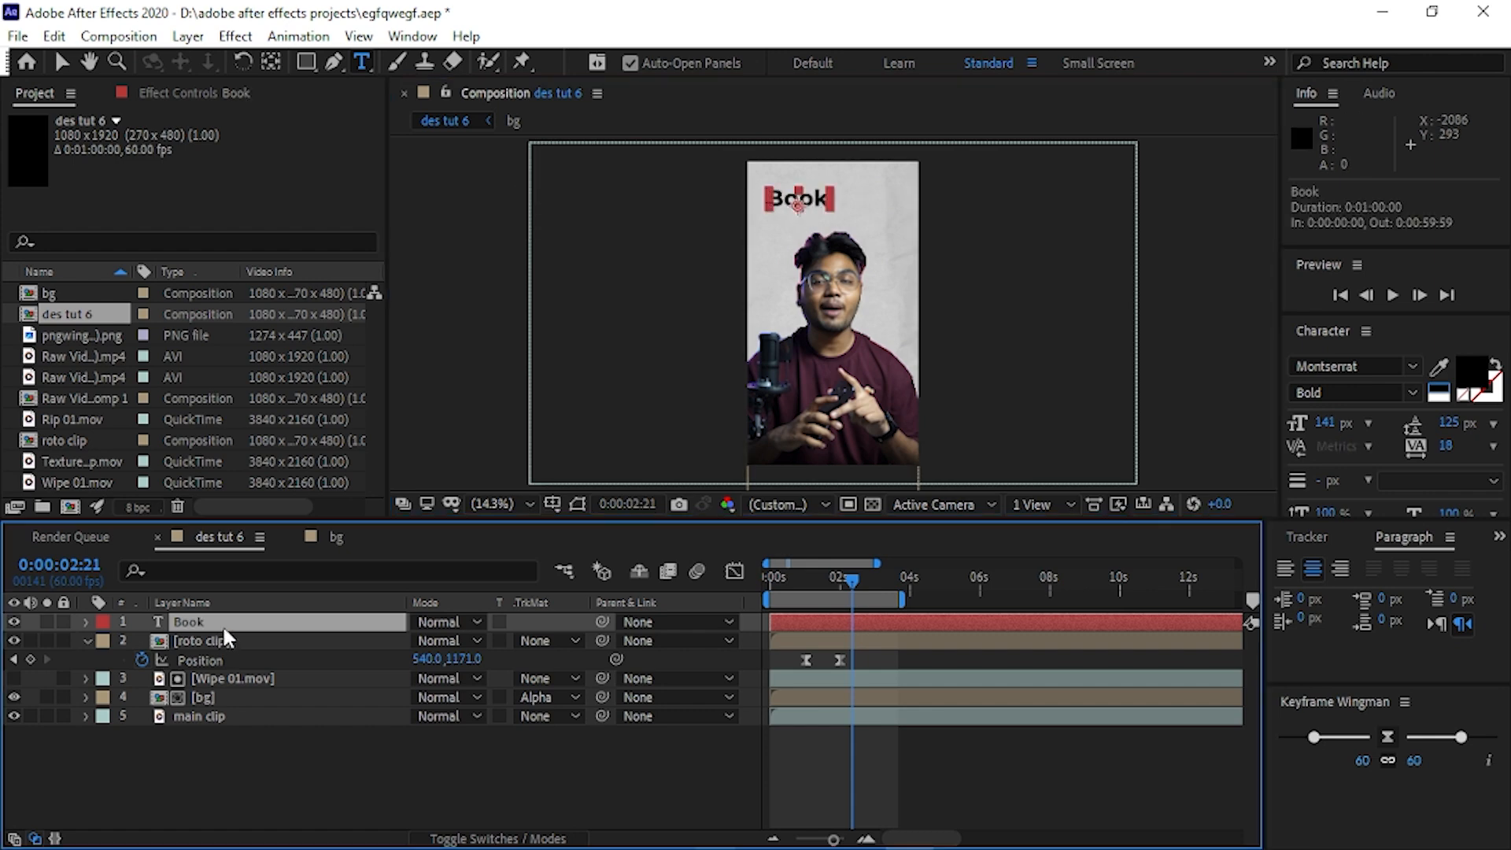
{"action": "key", "text": "ctrl+d"}
{"action": "left_click_drag", "start_coordinate": [211, 621], "coordinate": [211, 646]}
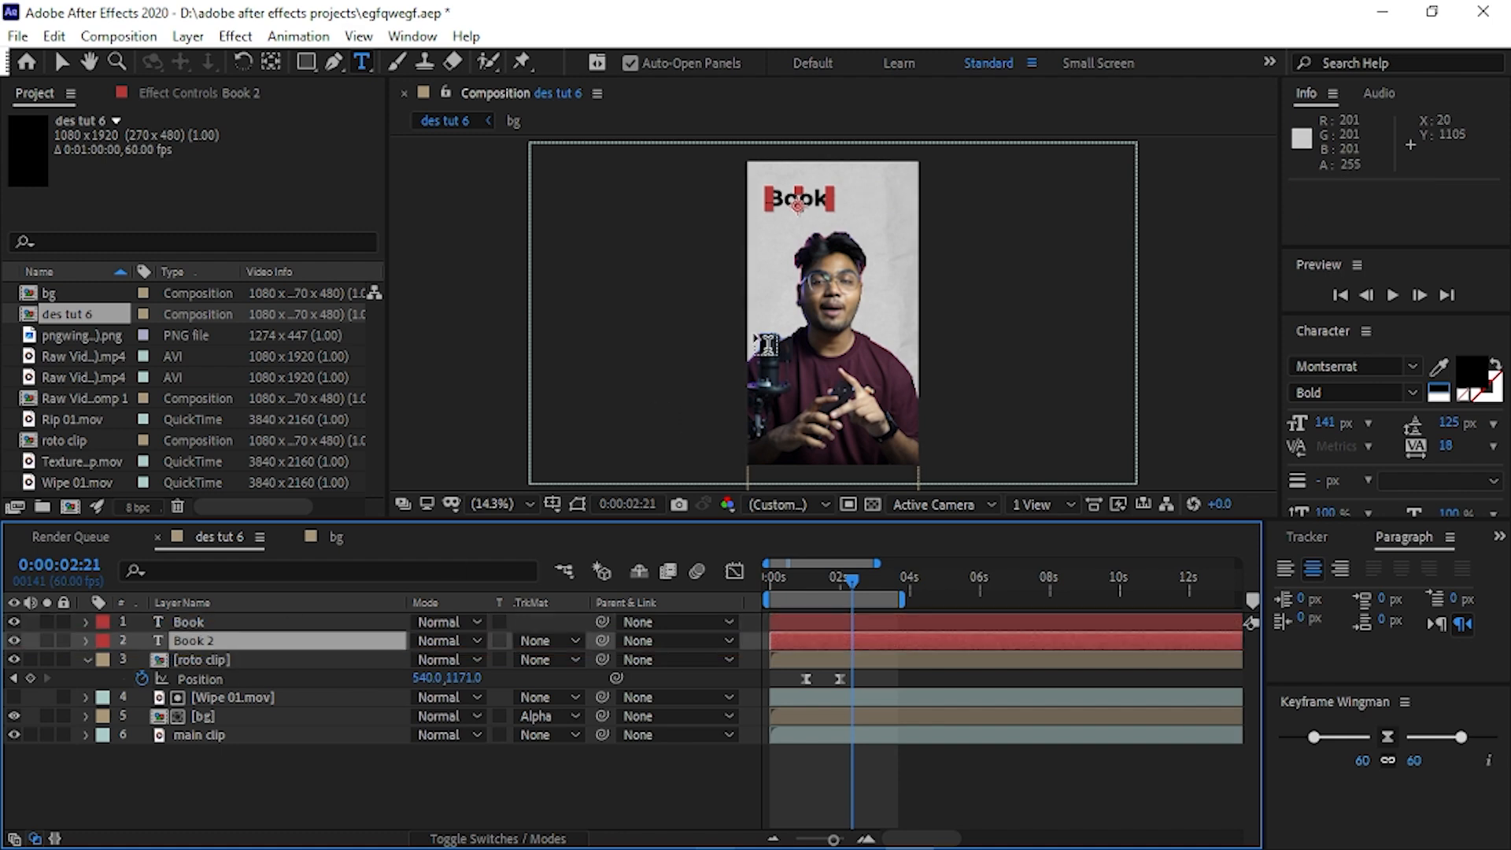
{"action": "left_click", "coordinate": [845, 203]}
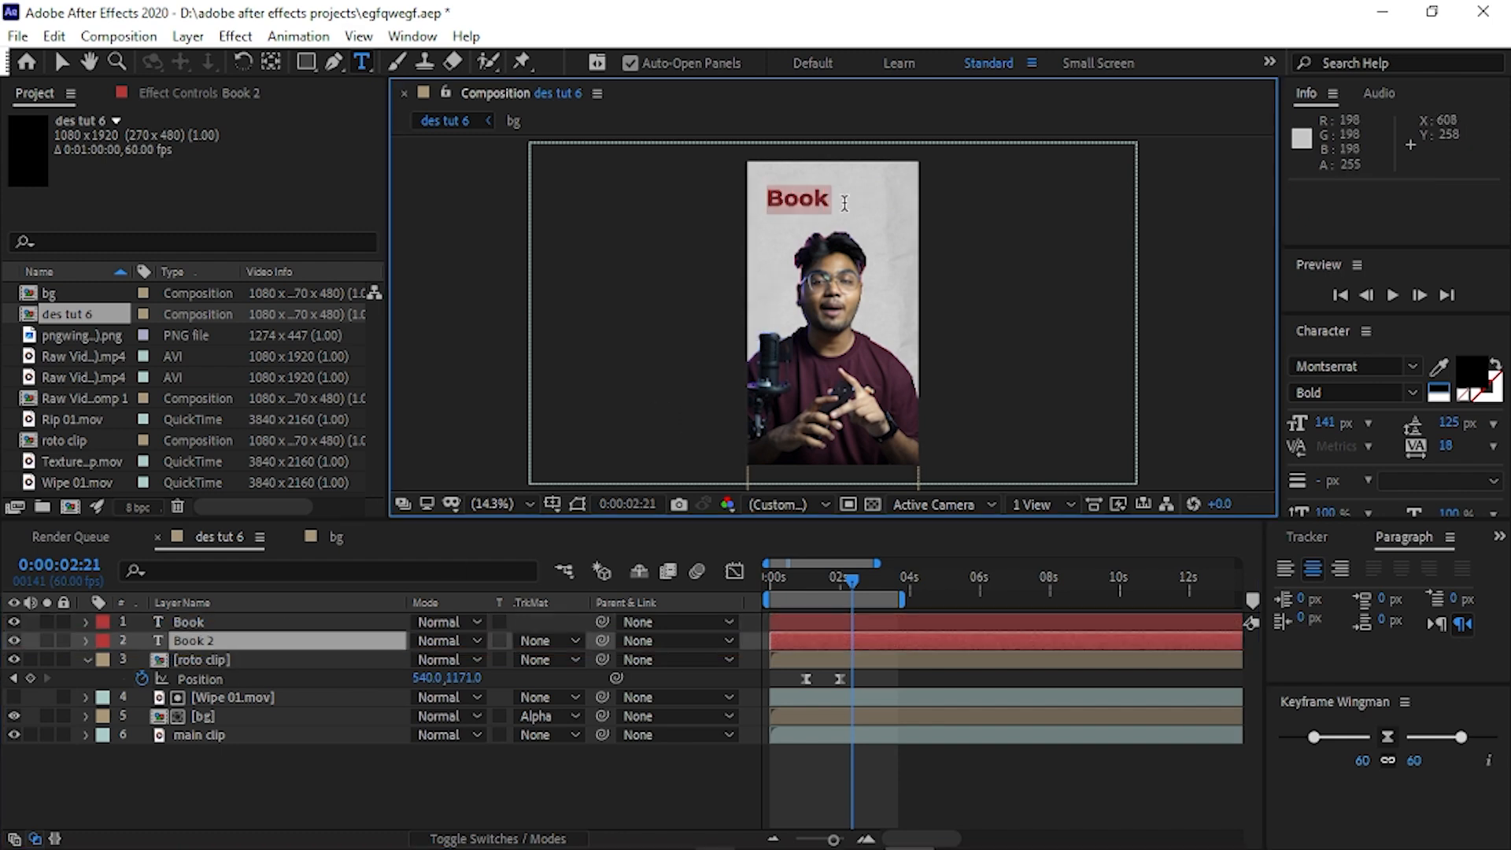
{"action": "type", "text": "Name"}
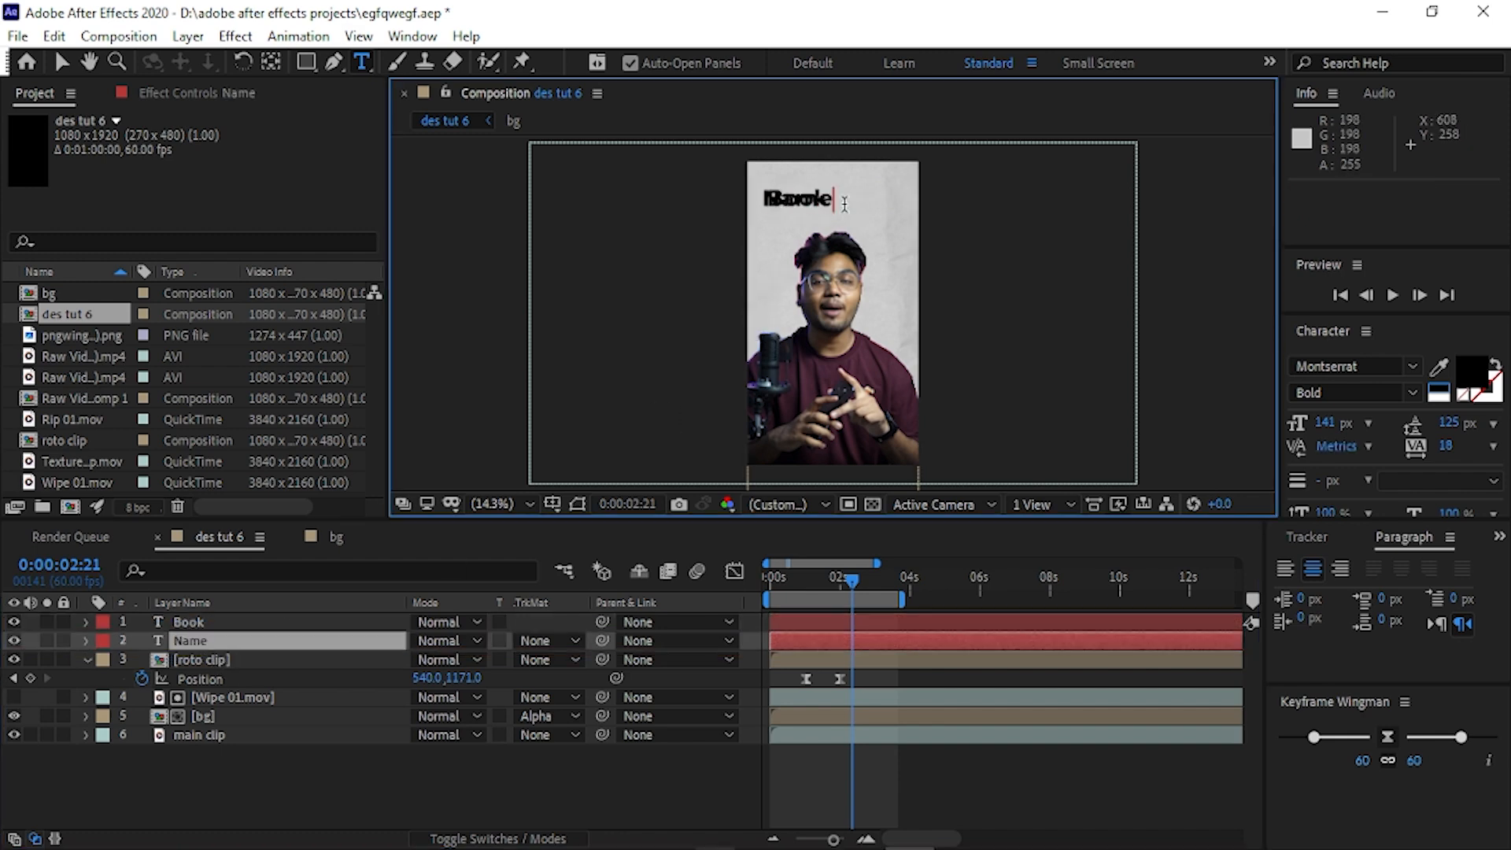
{"action": "left_click", "coordinate": [62, 61]}
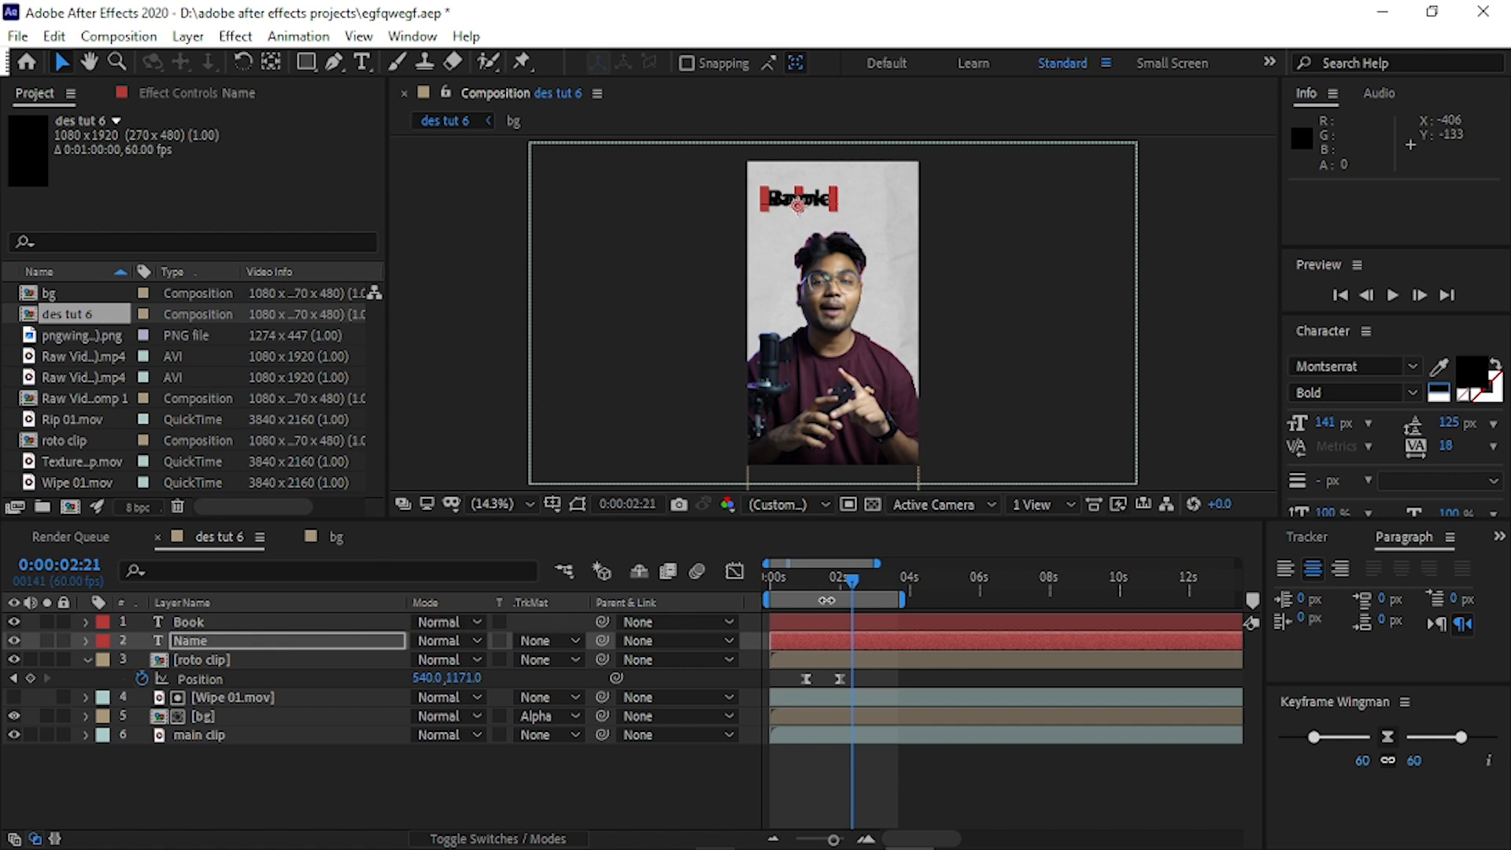
Stack the Book text directly above the Name text, centred over the man's head at 0:00:01:33.
{"action": "left_click_drag", "start_coordinate": [853, 580], "coordinate": [825, 580]}
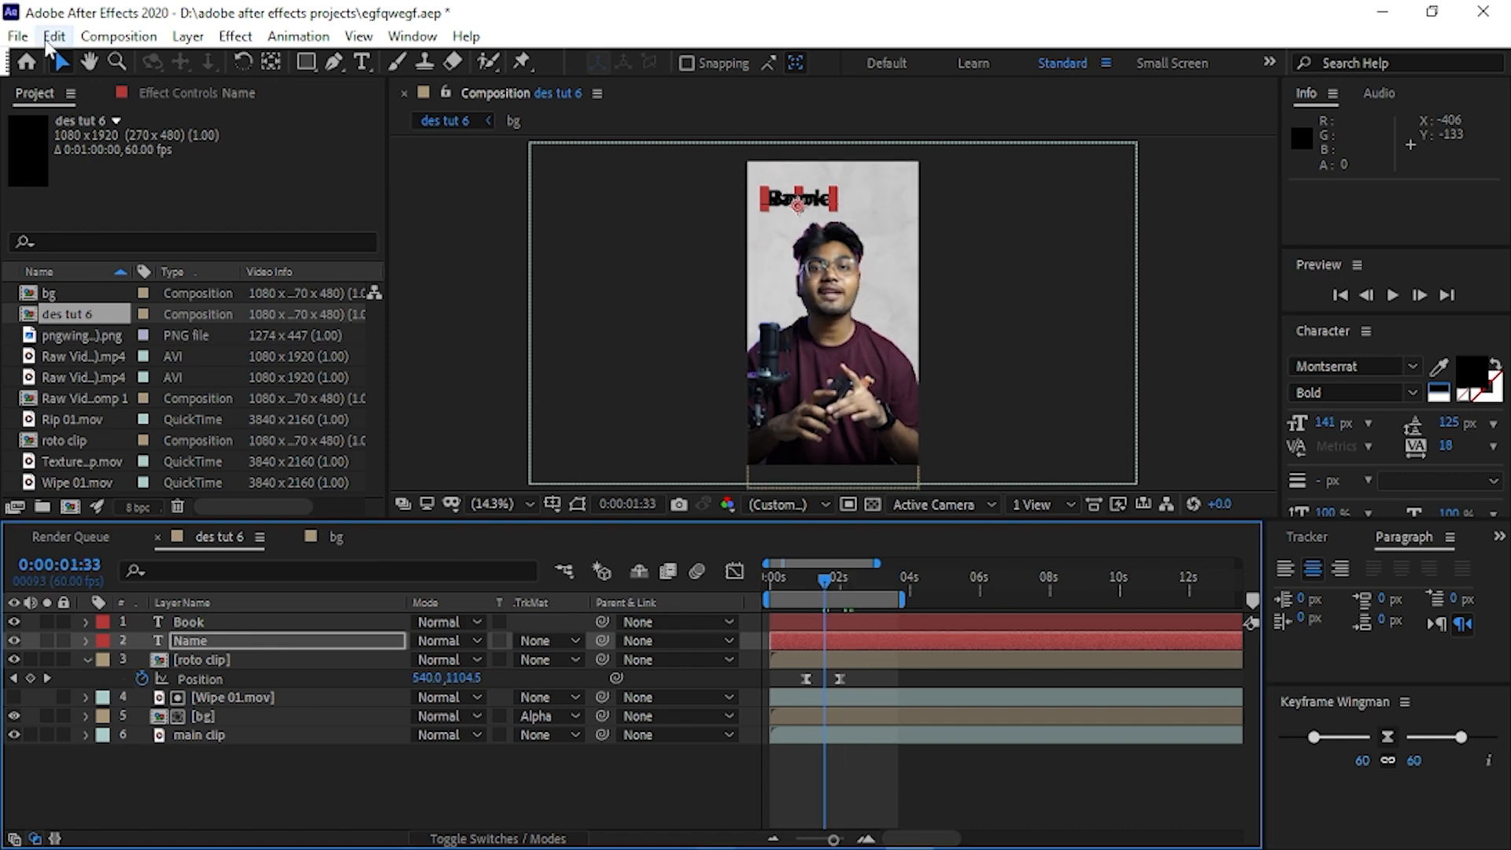
{"action": "left_click", "coordinate": [211, 618]}
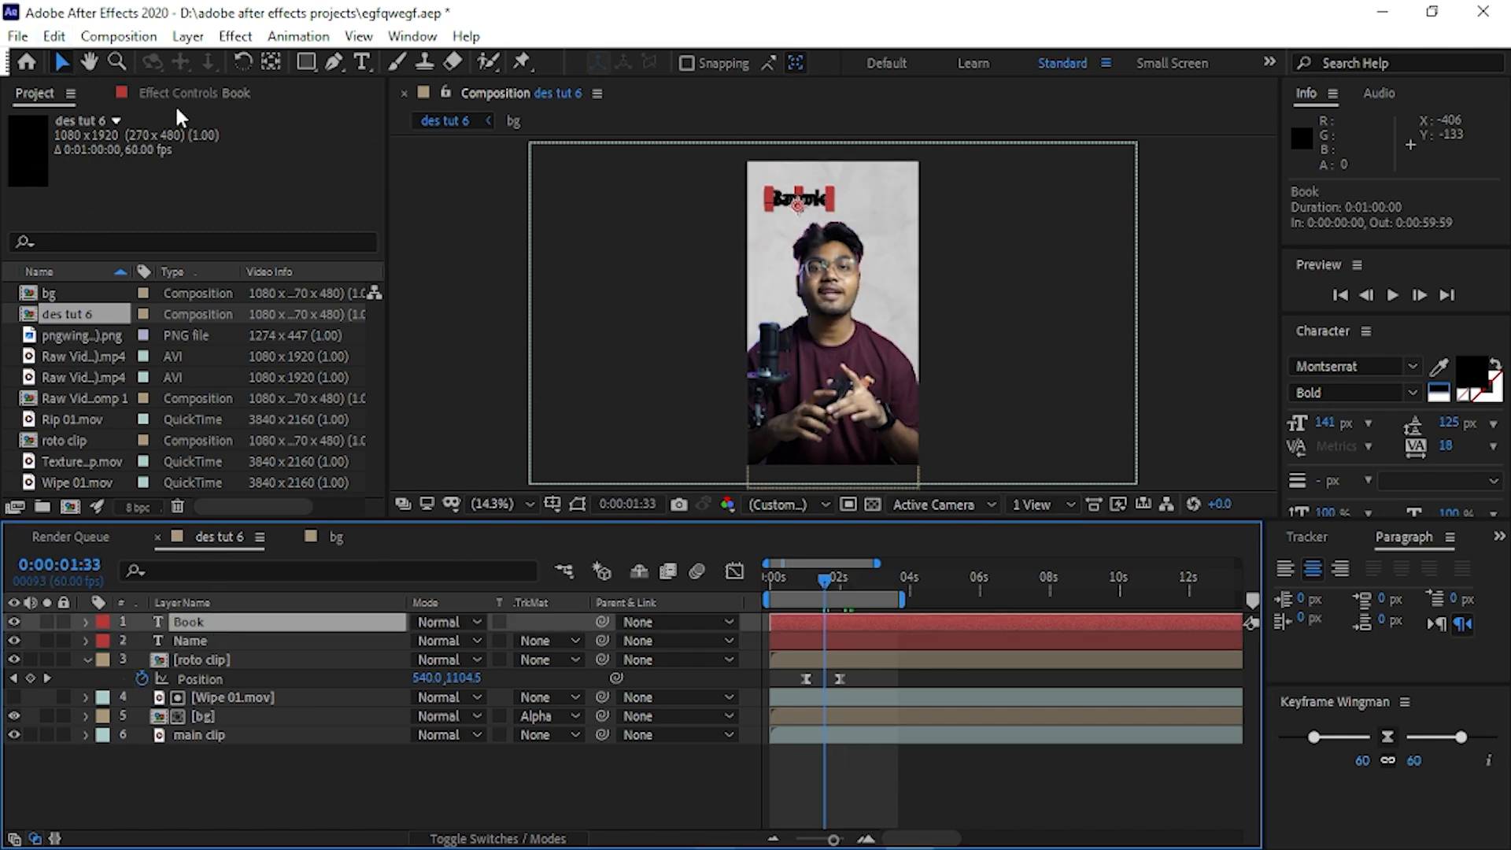
{"action": "left_click_drag", "start_coordinate": [828, 211], "coordinate": [794, 209]}
{"action": "key", "text": "ctrl+z"}
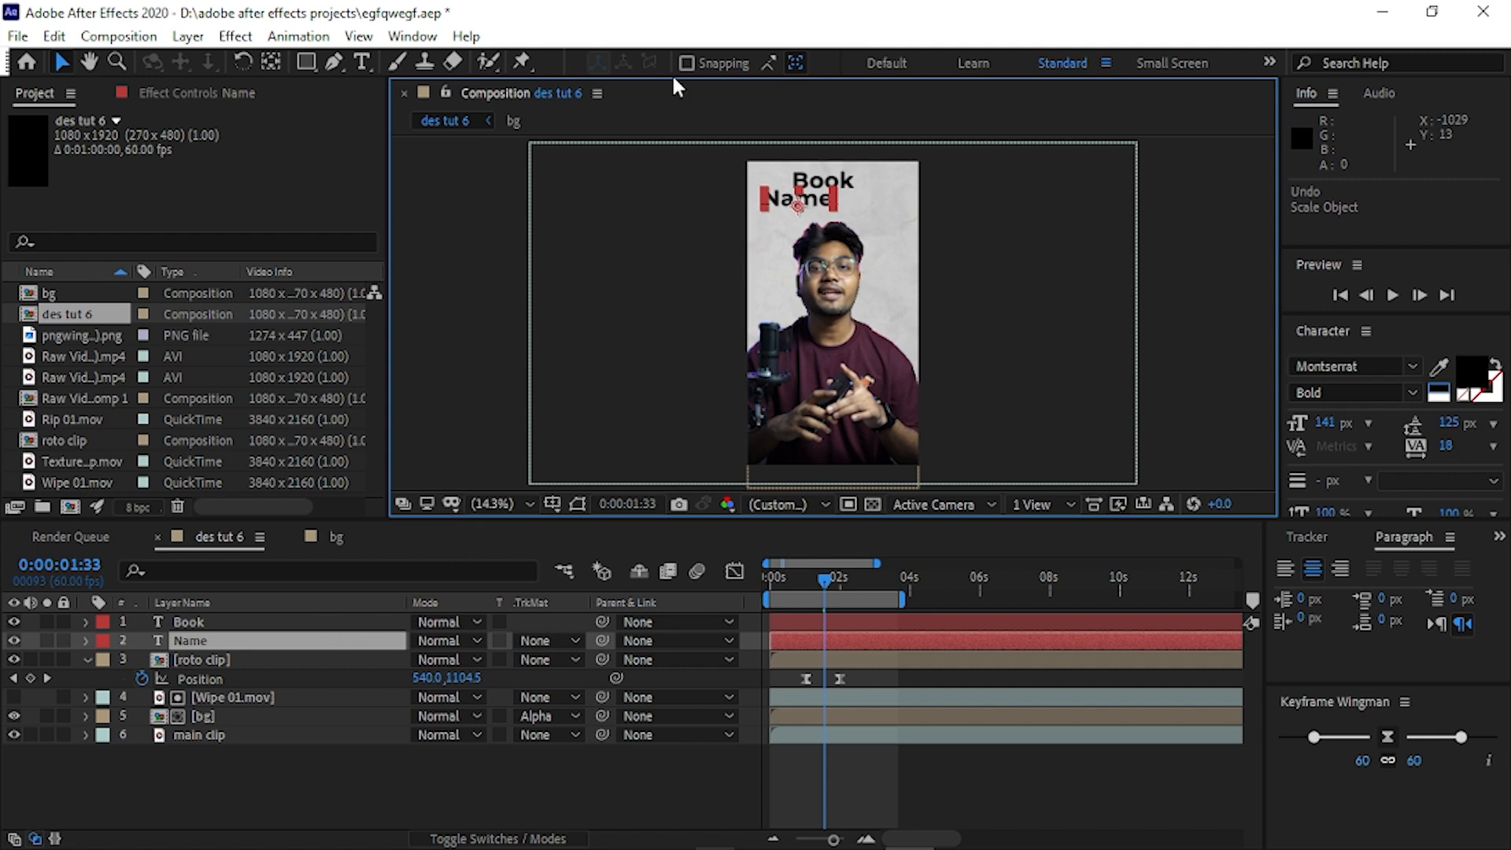
{"action": "left_click_drag", "start_coordinate": [795, 205], "coordinate": [820, 206]}
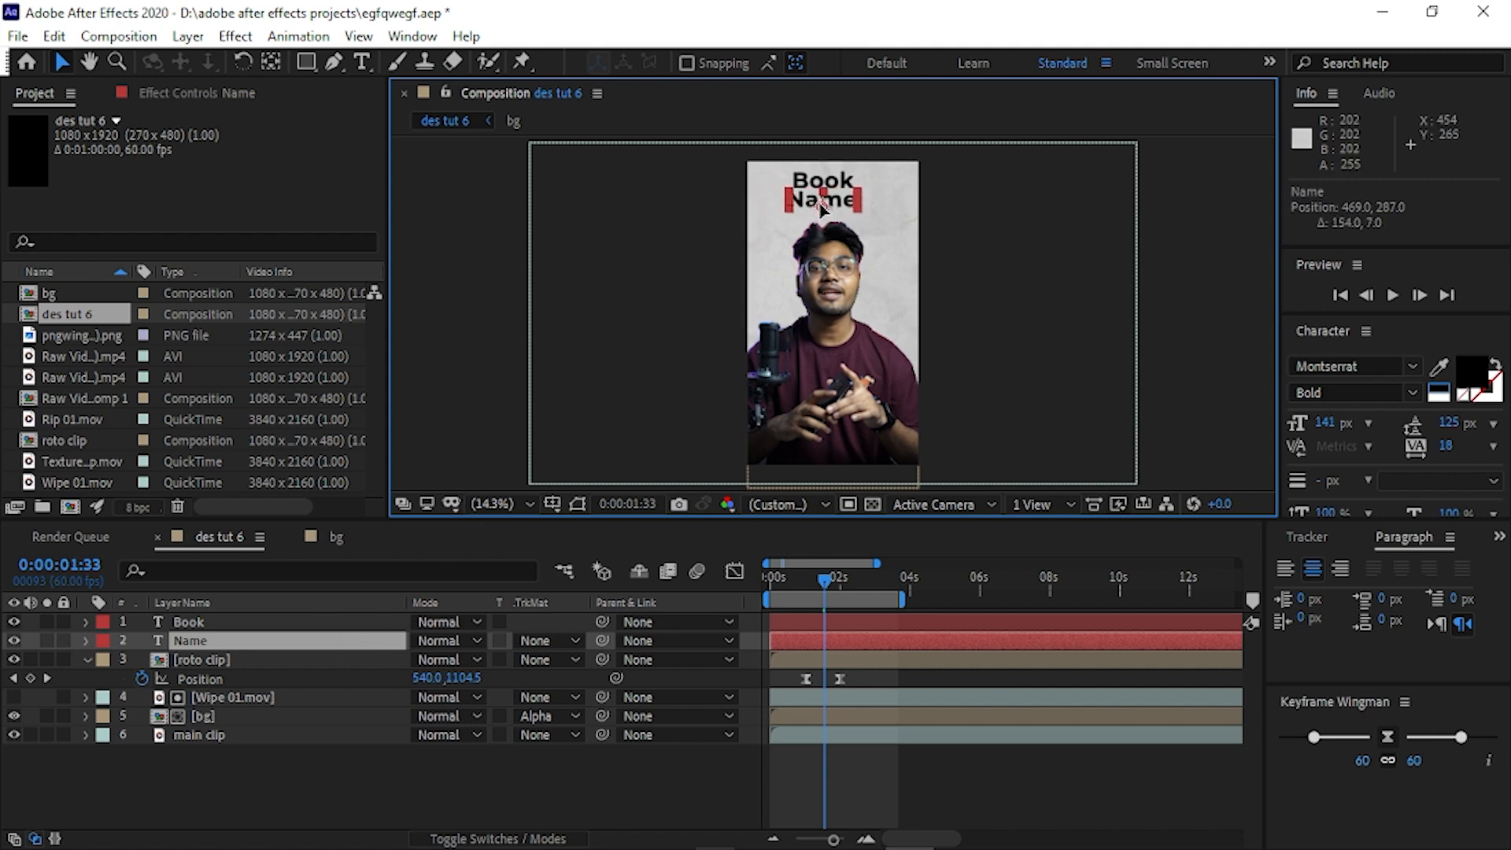
{"action": "left_click", "coordinate": [543, 476]}
{"action": "left_click", "coordinate": [330, 735]}
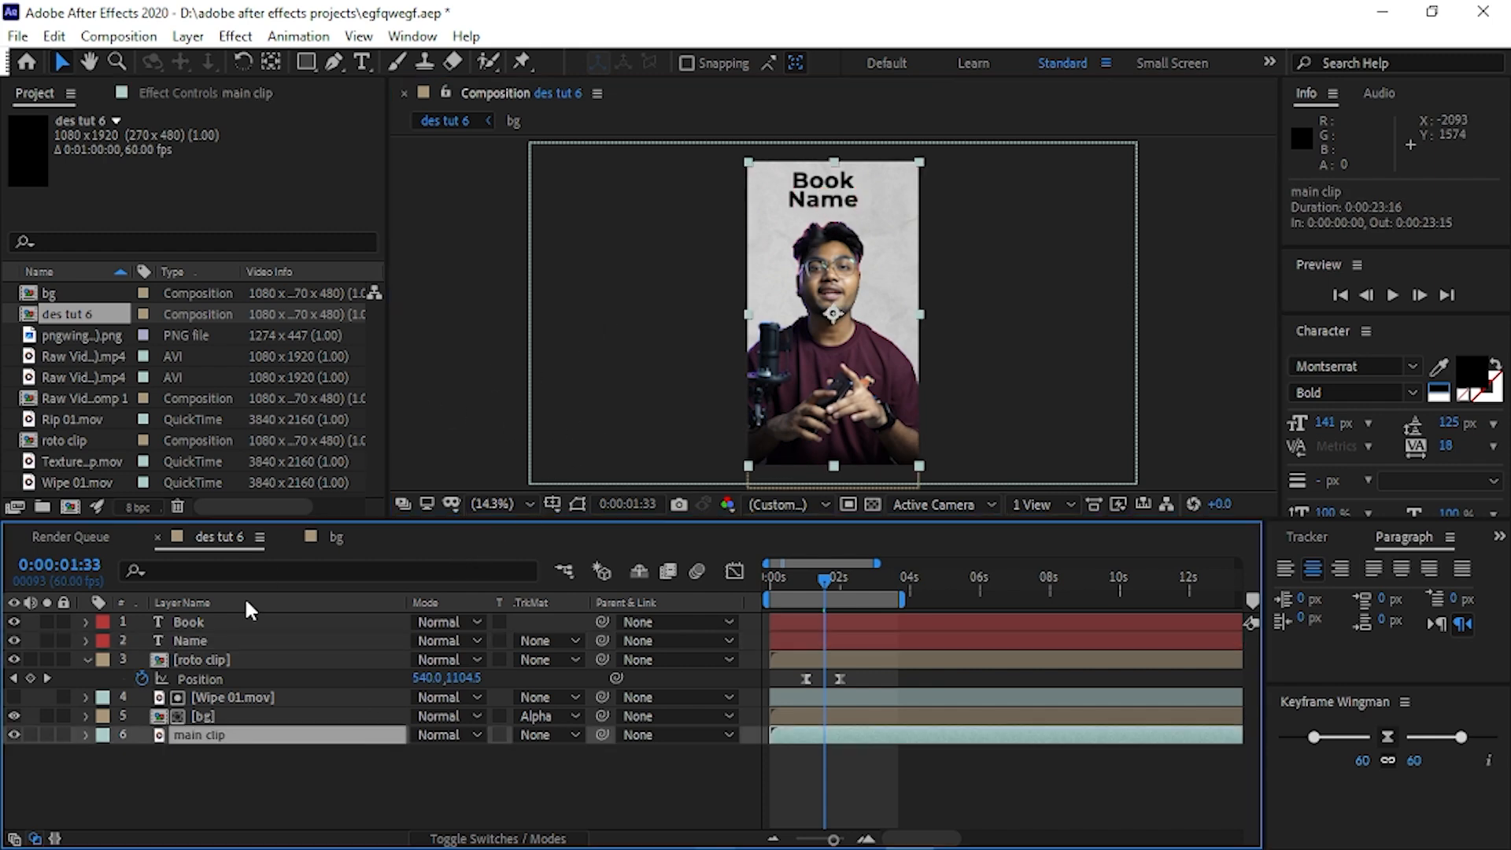
Check the anchor point positions of the Book and Name text layers with the Pan Behind tool.
{"action": "left_click", "coordinate": [229, 625]}
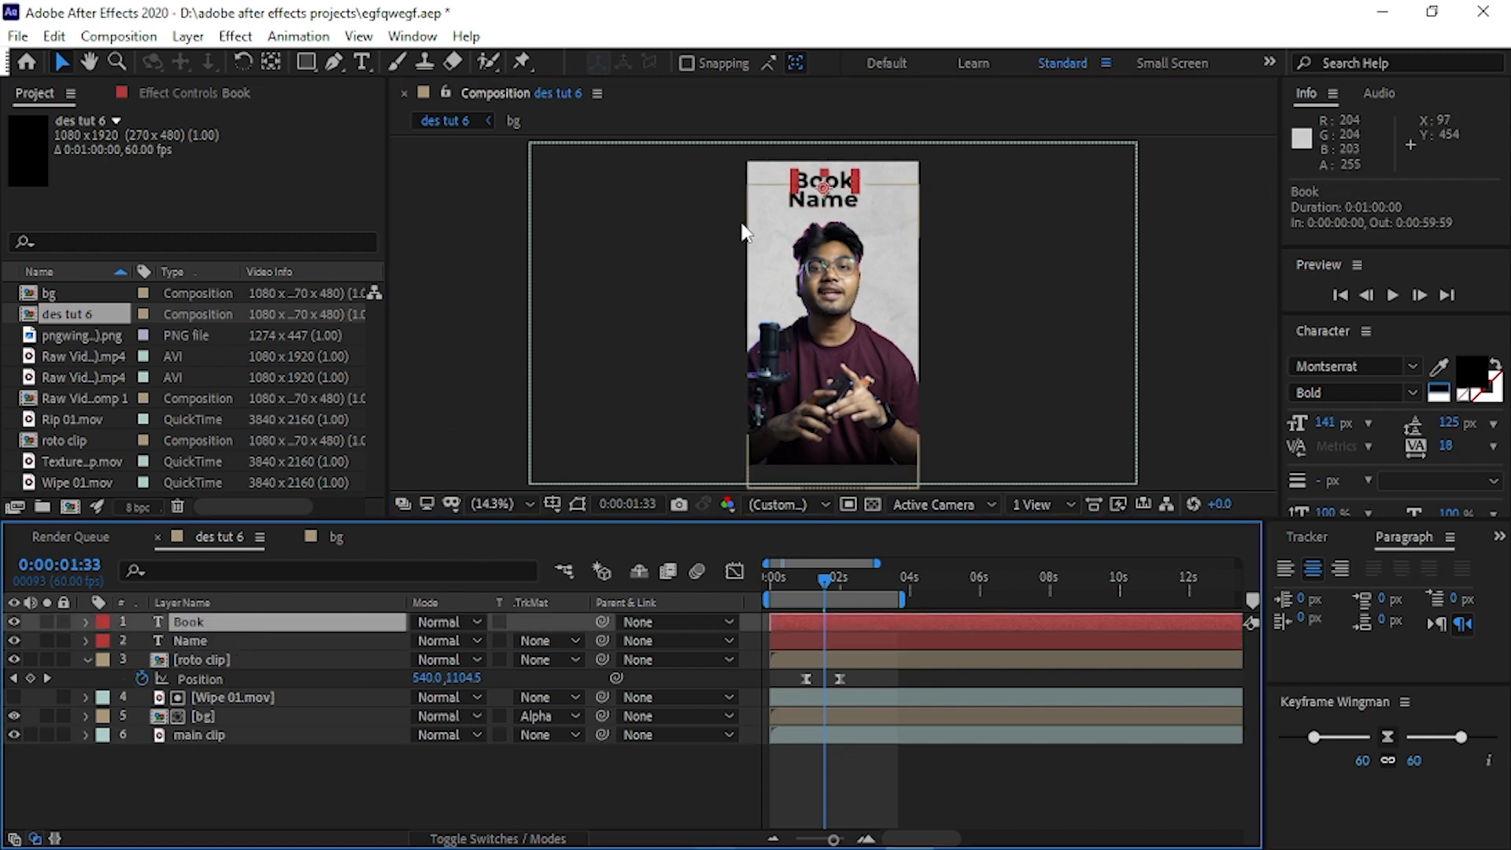
{"action": "left_click", "coordinate": [270, 63]}
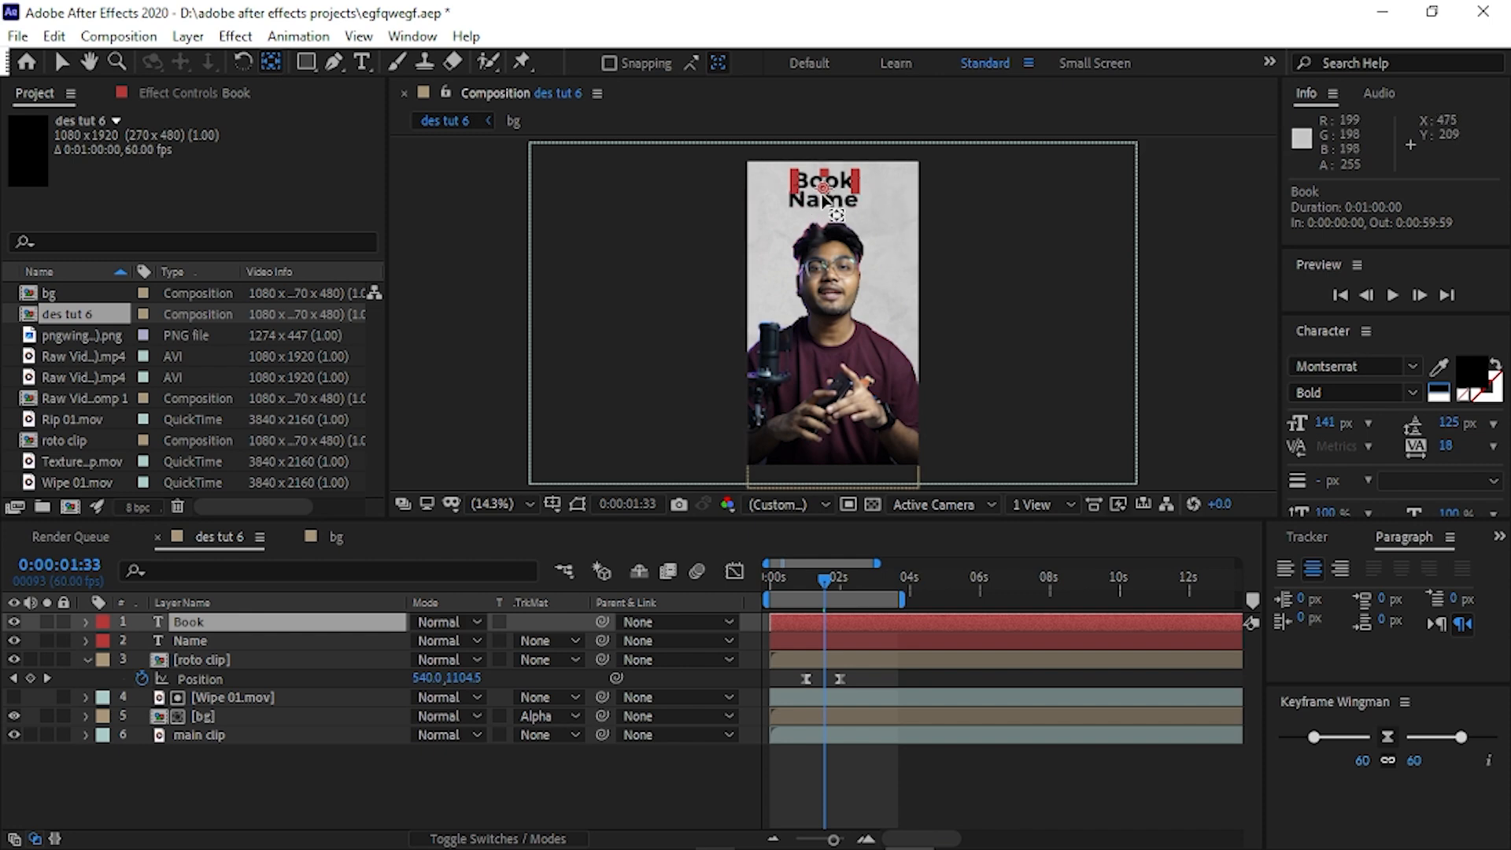
{"action": "left_click", "coordinate": [288, 641]}
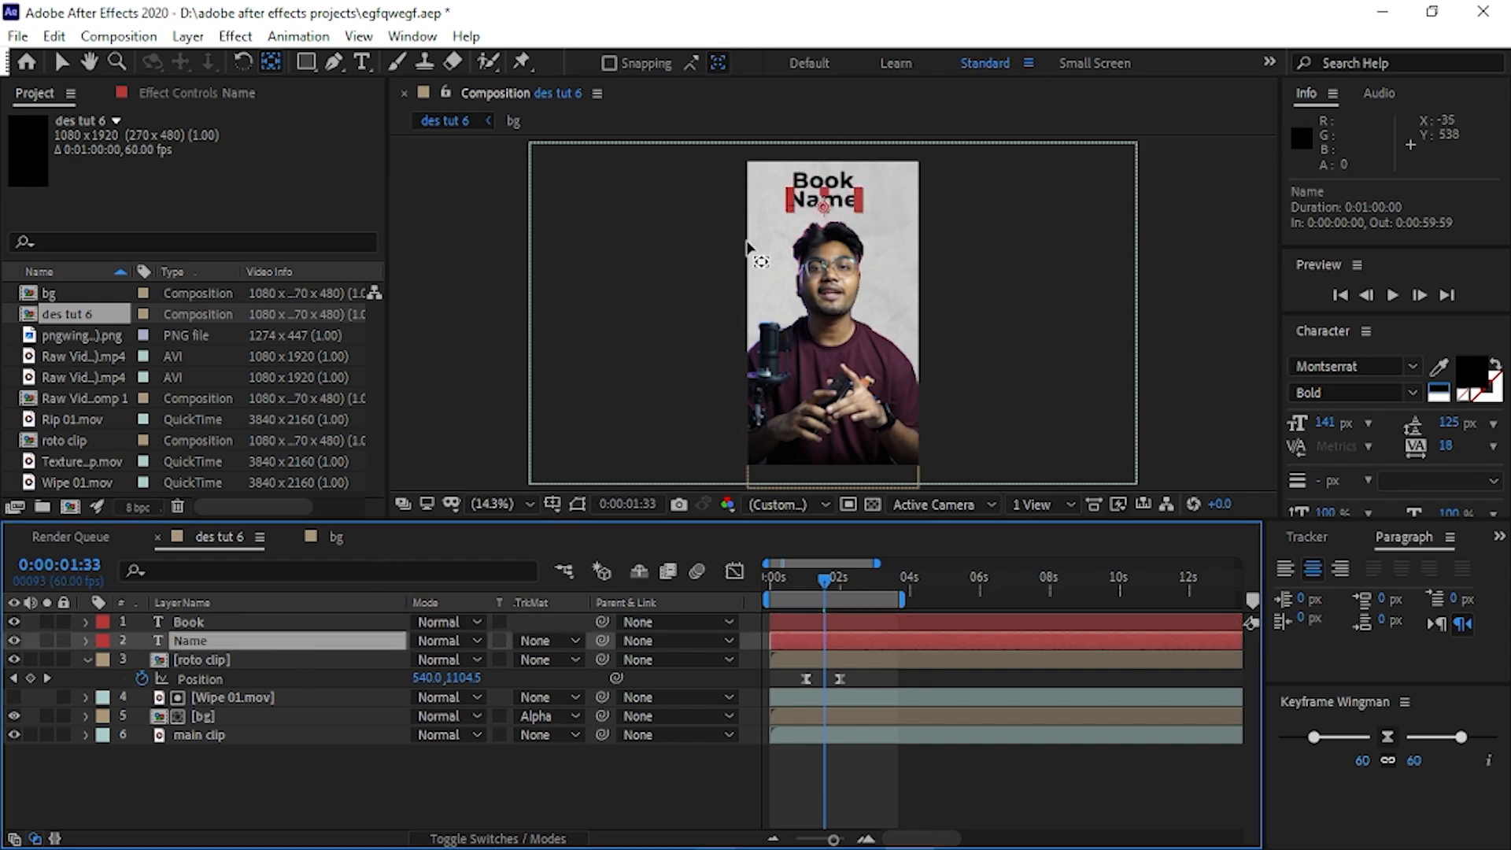
{"action": "left_click", "coordinate": [187, 620]}
{"action": "left_click", "coordinate": [190, 639]}
{"action": "left_click", "coordinate": [205, 623]}
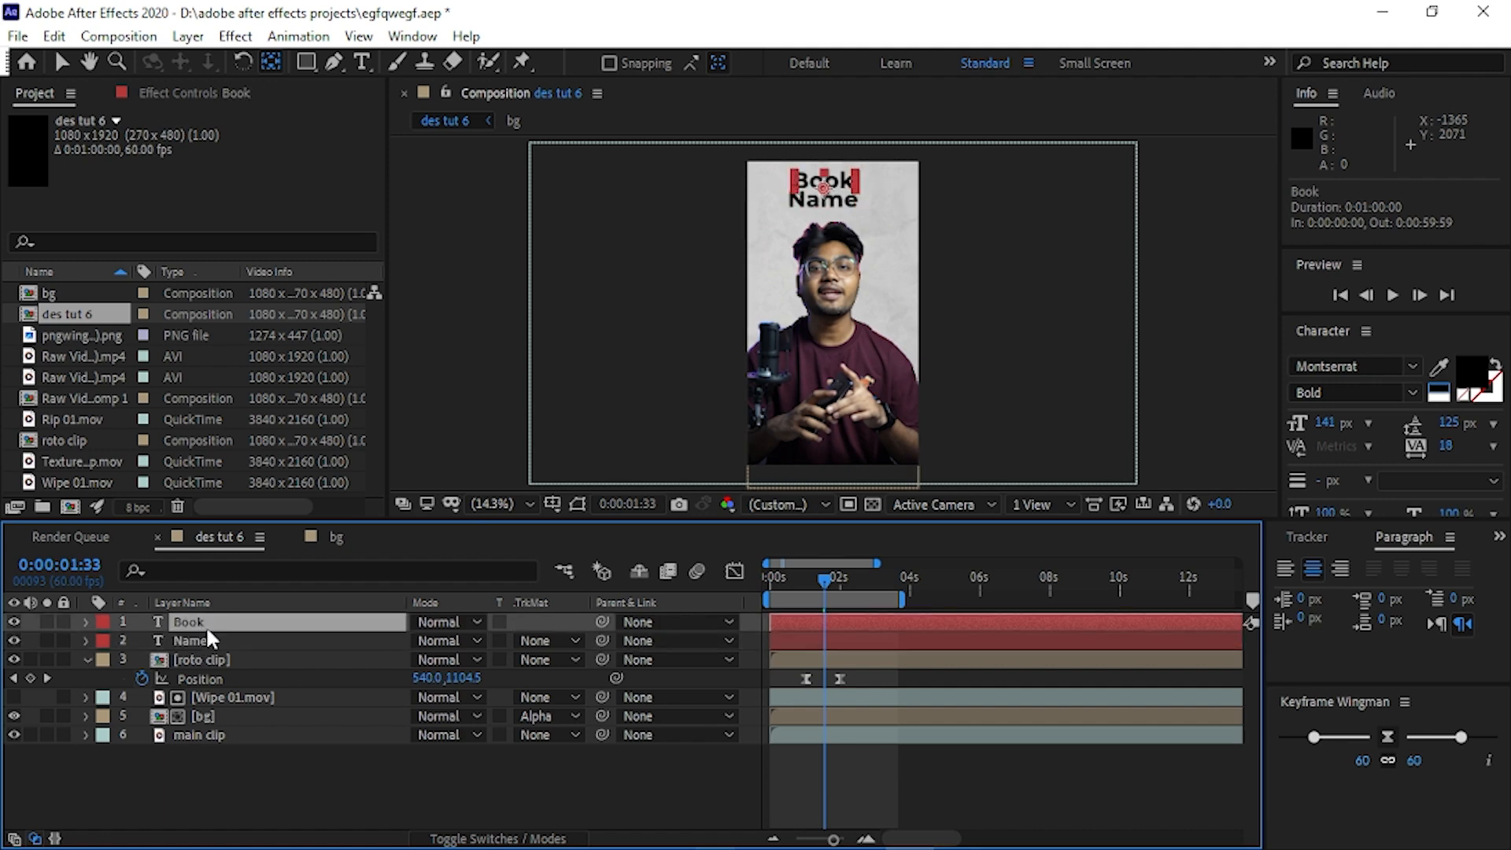
Reveal the Scale property of the Book and Name text layers and set both to 0%.
{"action": "key", "text": "s"}
{"action": "left_click", "coordinate": [216, 663]}
{"action": "key", "text": "s"}
{"action": "left_click", "coordinate": [71, 60]}
{"action": "left_click", "coordinate": [482, 640]}
{"action": "type", "text": "0"}
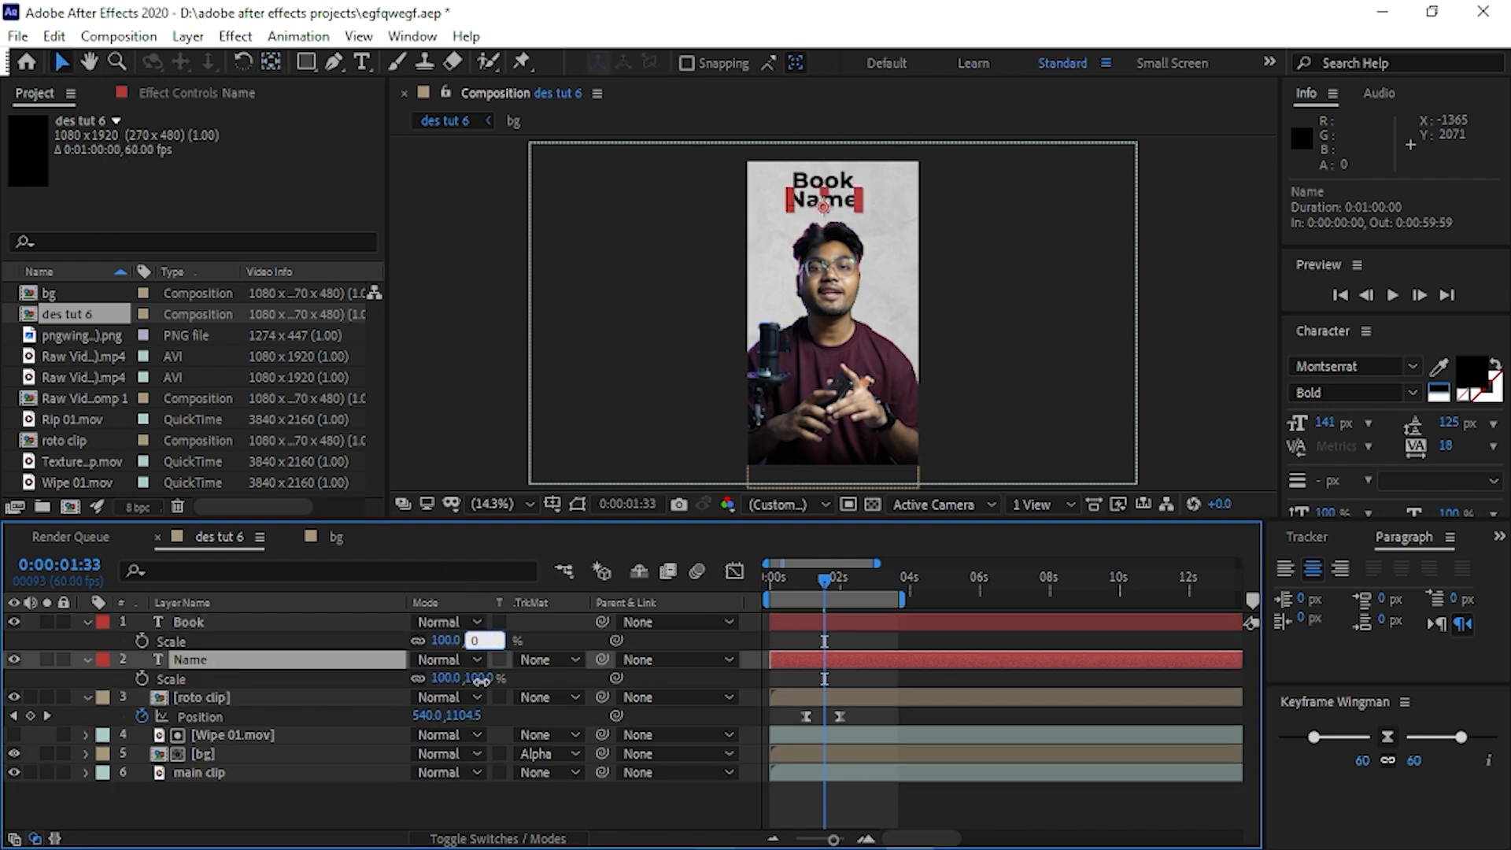
{"action": "left_click", "coordinate": [482, 678]}
{"action": "type", "text": "0"}
Keyframe the Book layer's Scale from 0% at 0:00:01:22 to 112% at 0:00:01:34 and apply Easy Ease to both keyframes.
{"action": "mouse_move", "coordinate": [822, 579]}
{"action": "left_mouse_down"}
{"action": "mouse_move", "coordinate": [788, 582]}
{"action": "mouse_move", "coordinate": [816, 582]}
{"action": "left_mouse_up"}
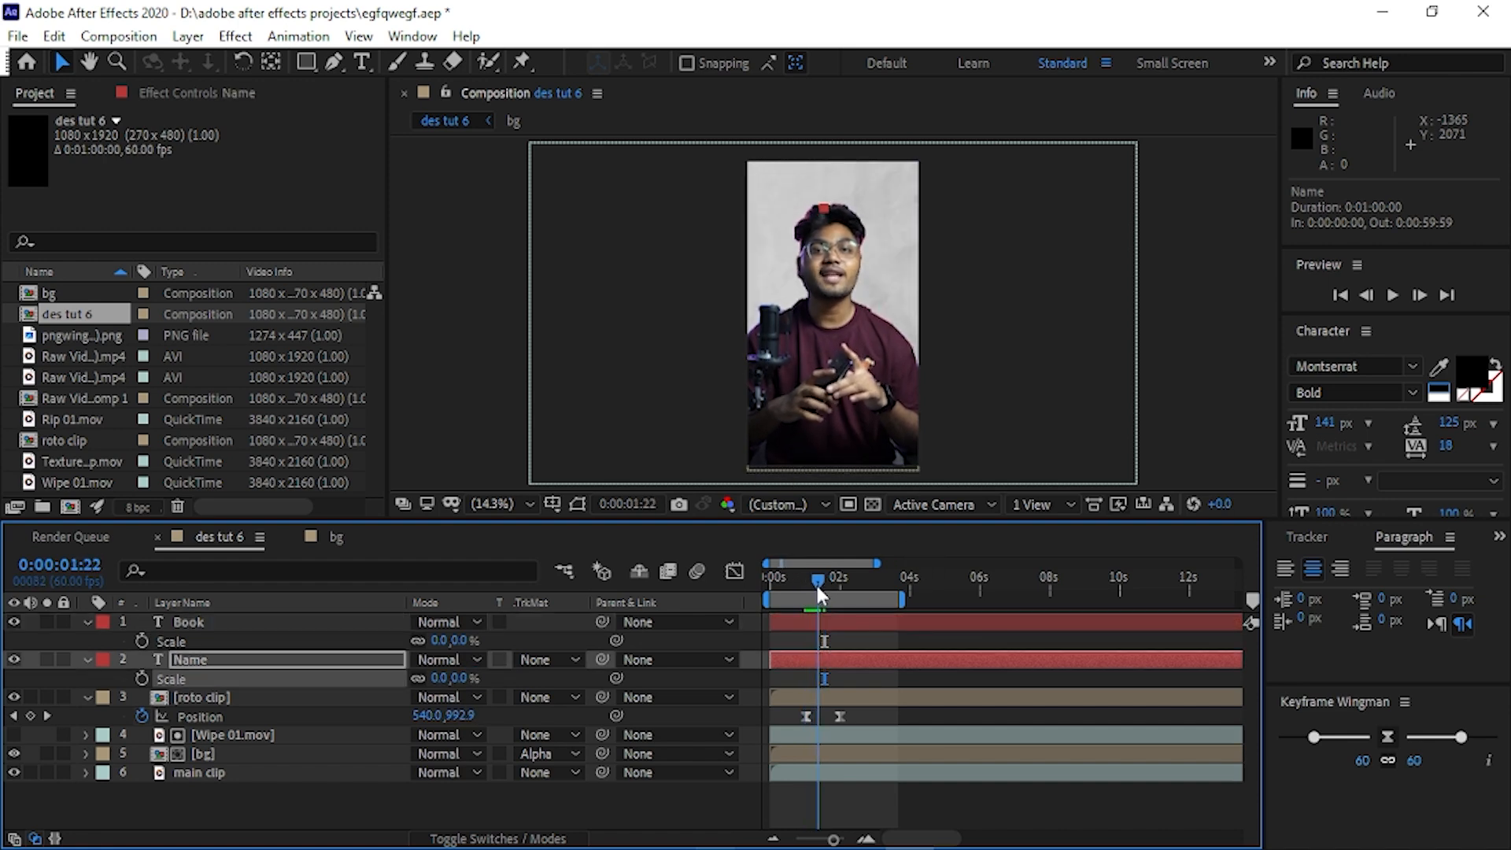
{"action": "left_click", "coordinate": [142, 640]}
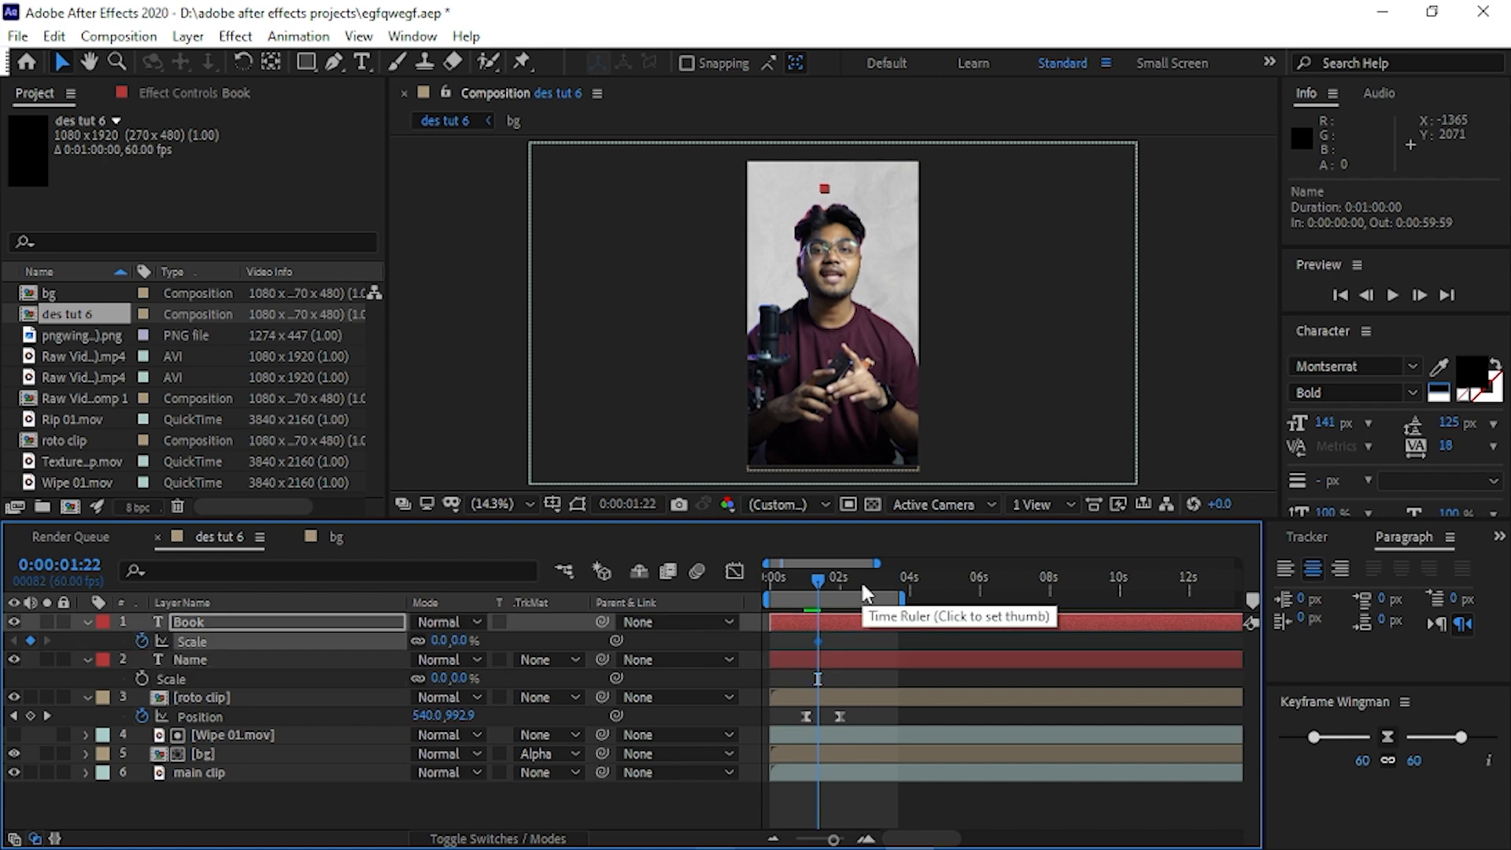
{"action": "key", "text": "space"}
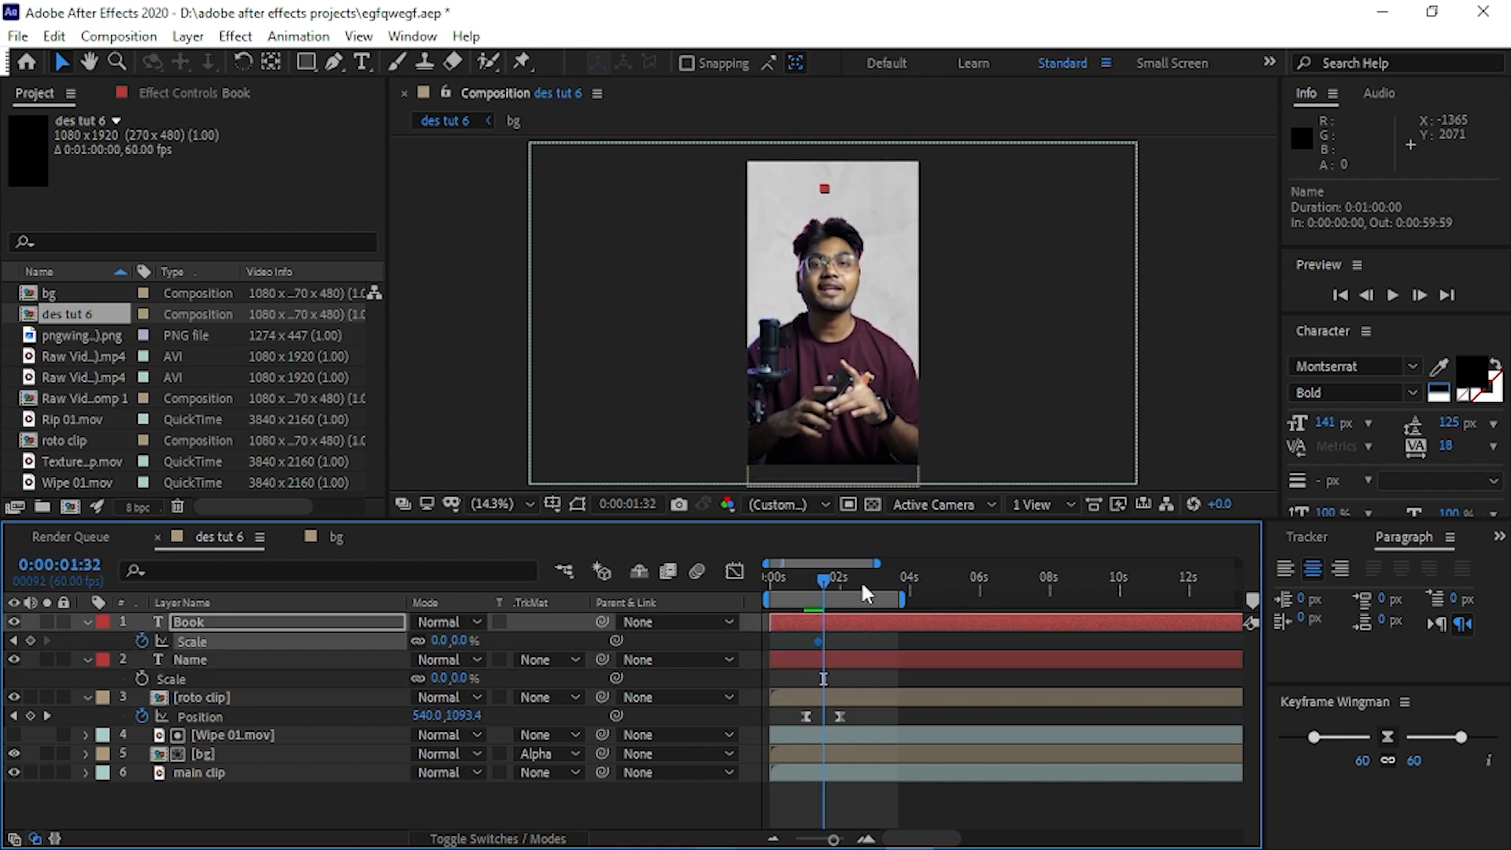
{"action": "left_click", "coordinate": [460, 641]}
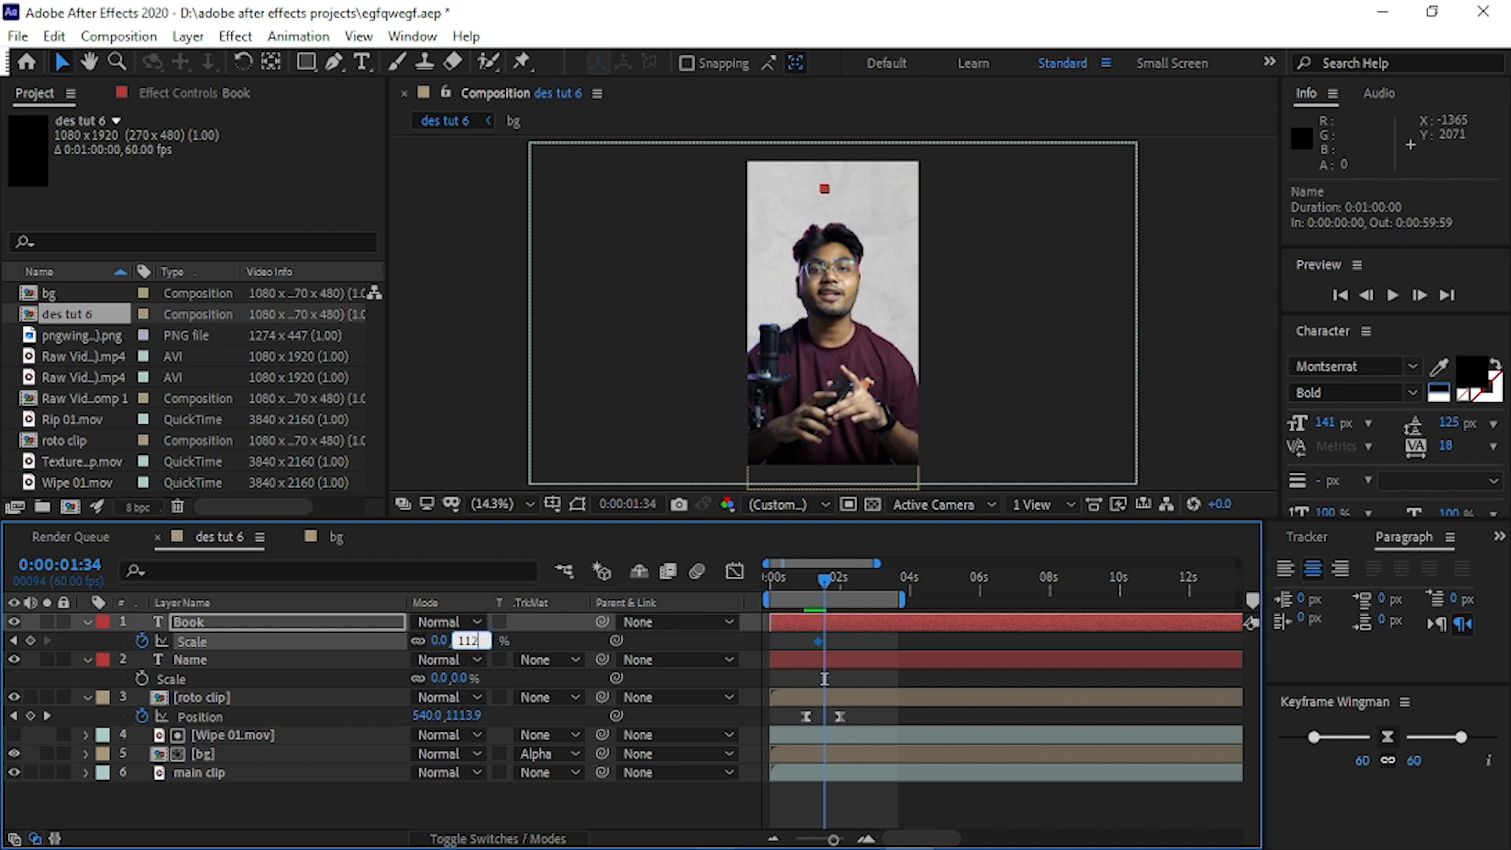
{"action": "key", "text": "Return"}
{"action": "left_click_drag", "start_coordinate": [853, 636], "coordinate": [792, 645]}
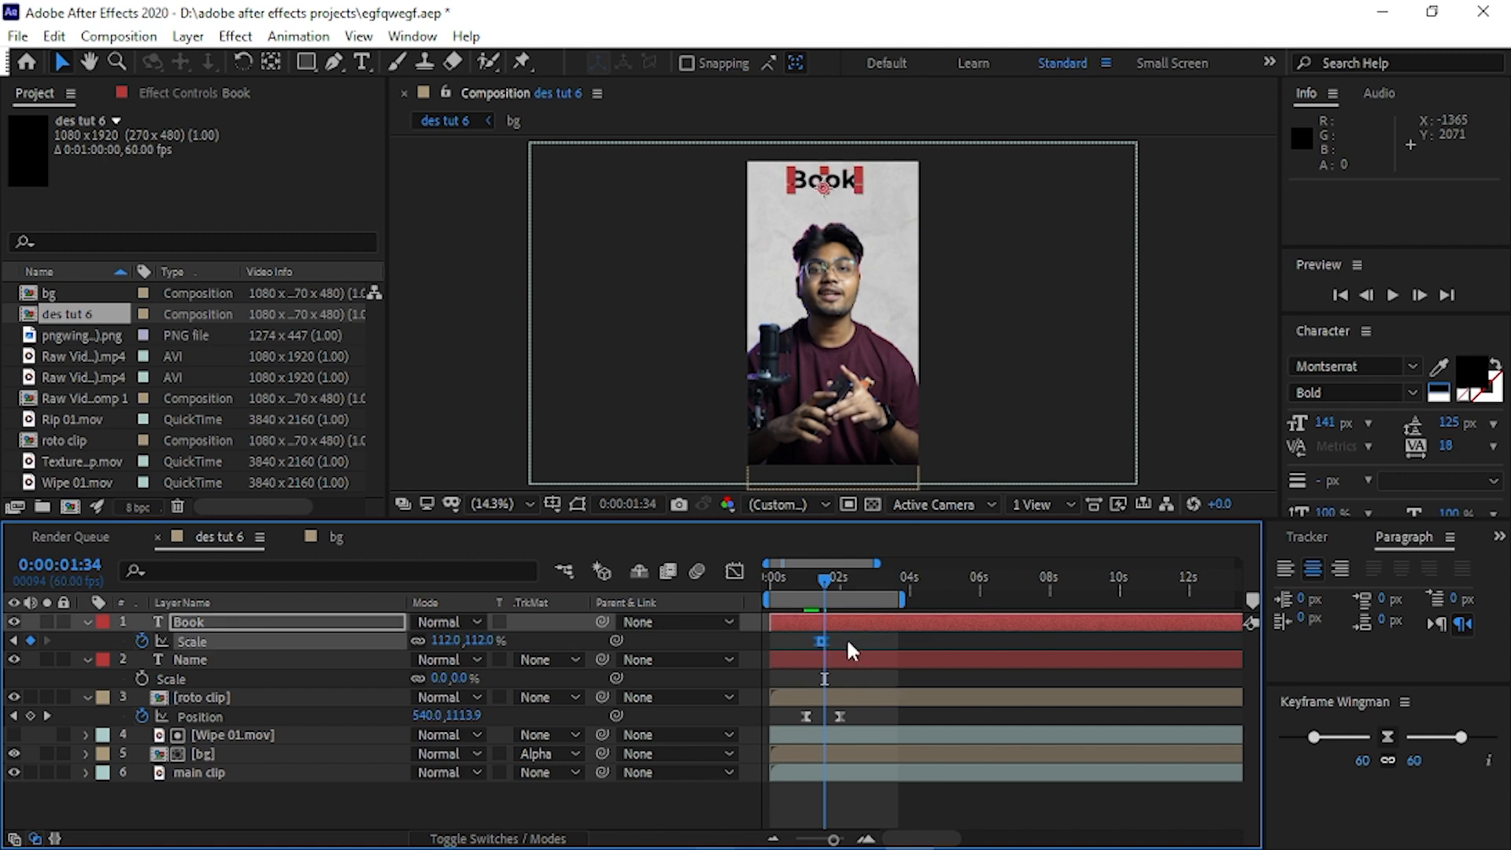
Paste Book's Scale keyframes onto the Name layer starting at 0:00:01:27 and preview the staggered animation.
{"action": "left_click", "coordinate": [296, 660]}
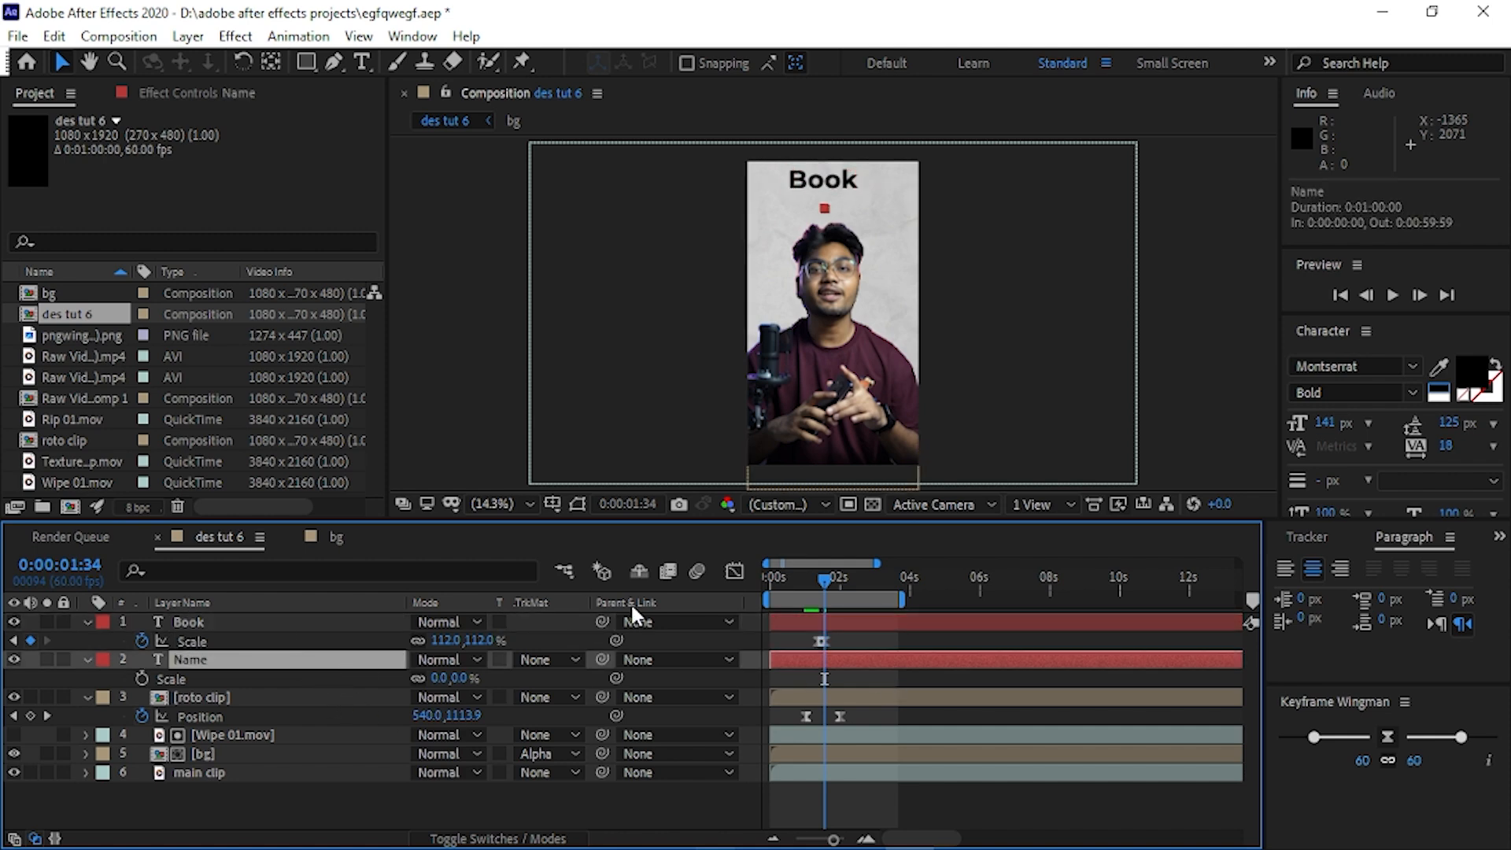
{"action": "left_click_drag", "start_coordinate": [825, 586], "coordinate": [820, 583]}
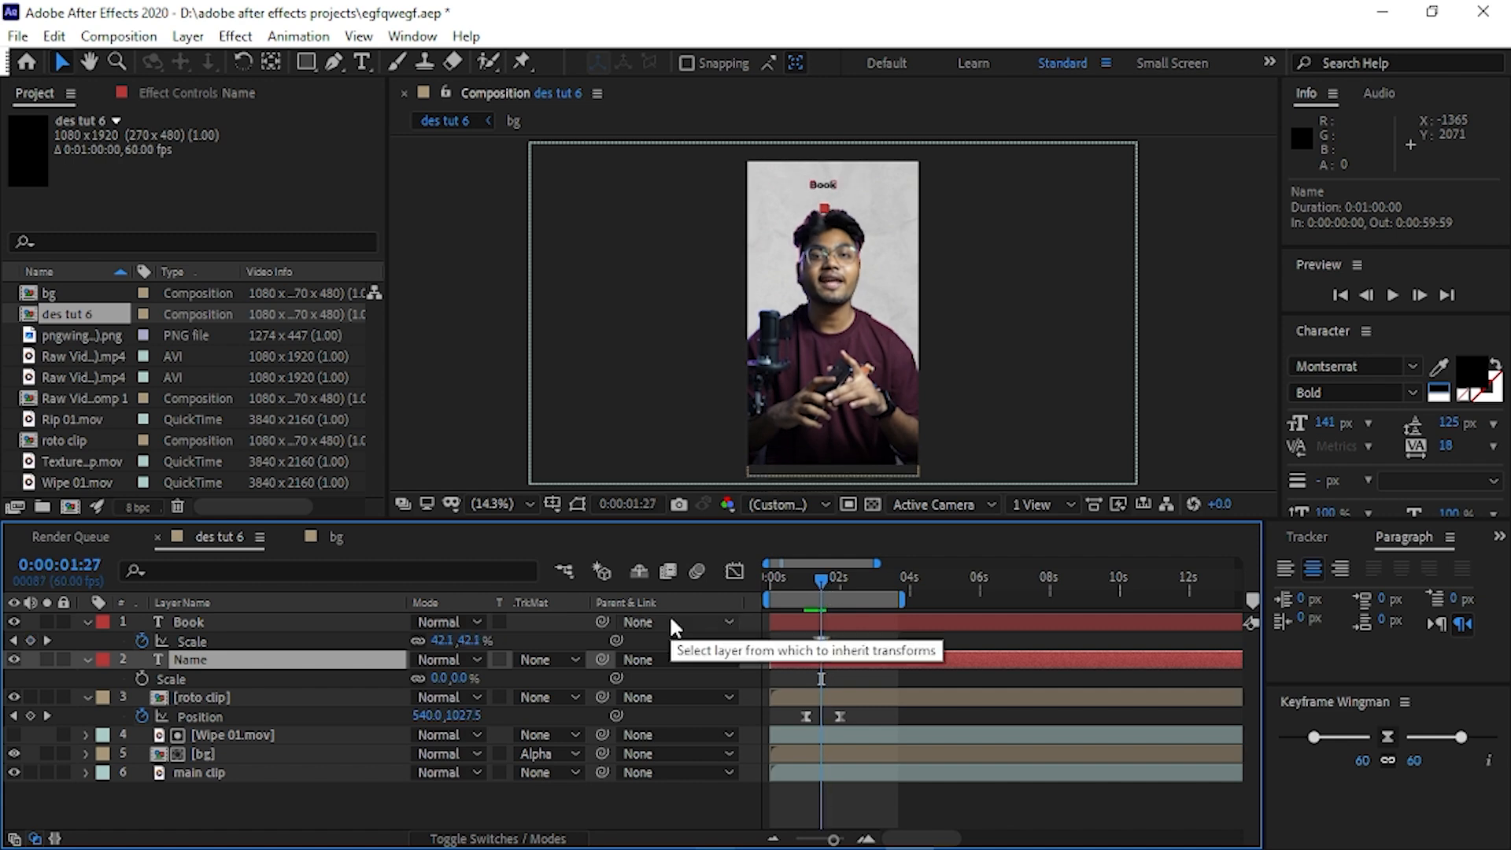
{"action": "key", "text": "ctrl+v"}
{"action": "key", "text": "space"}
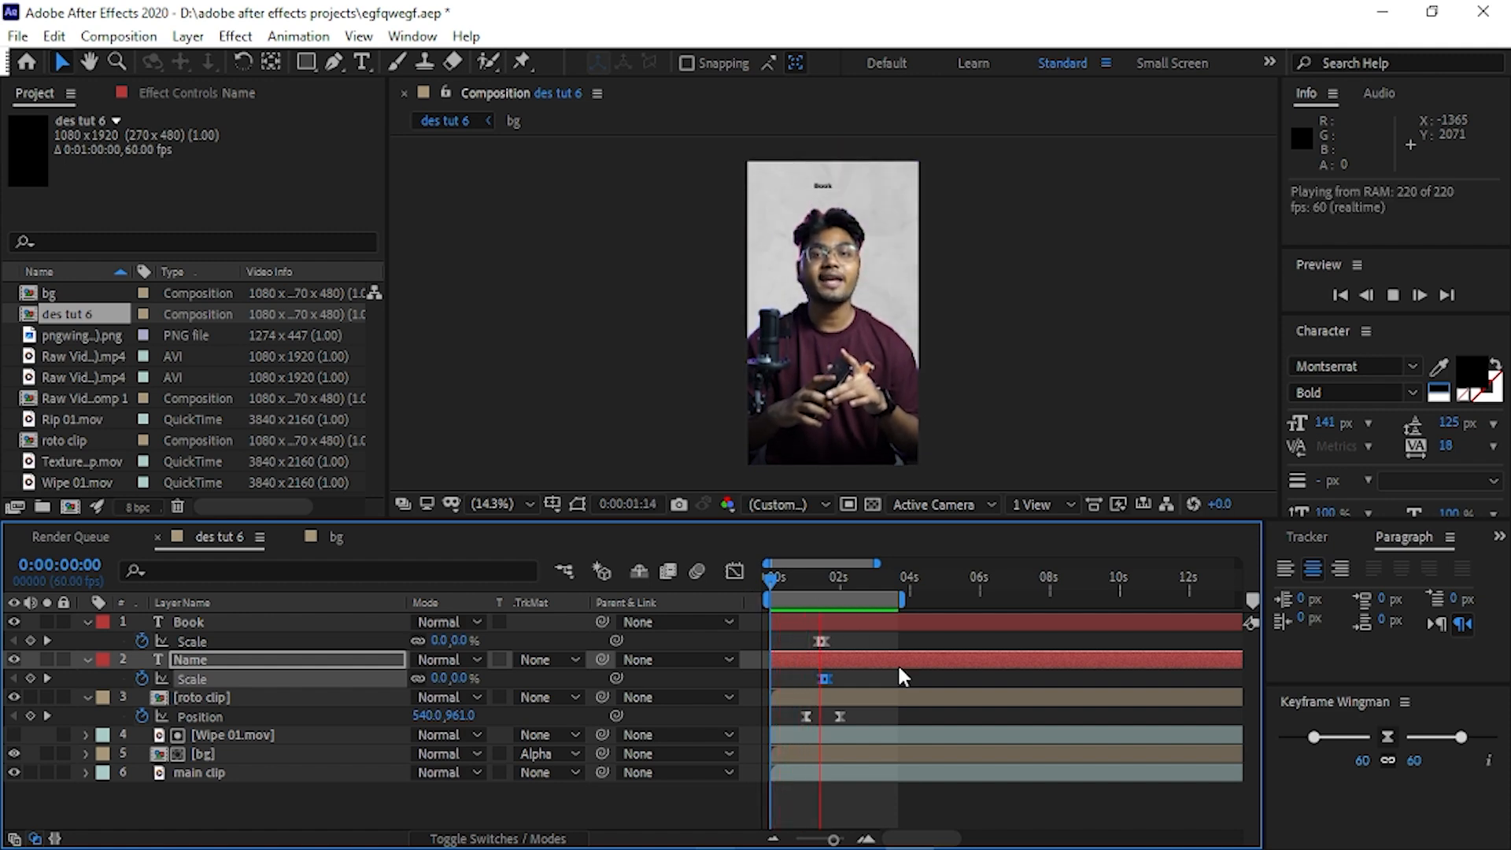
{"action": "left_click", "coordinate": [776, 569]}
{"action": "left_click", "coordinate": [779, 578]}
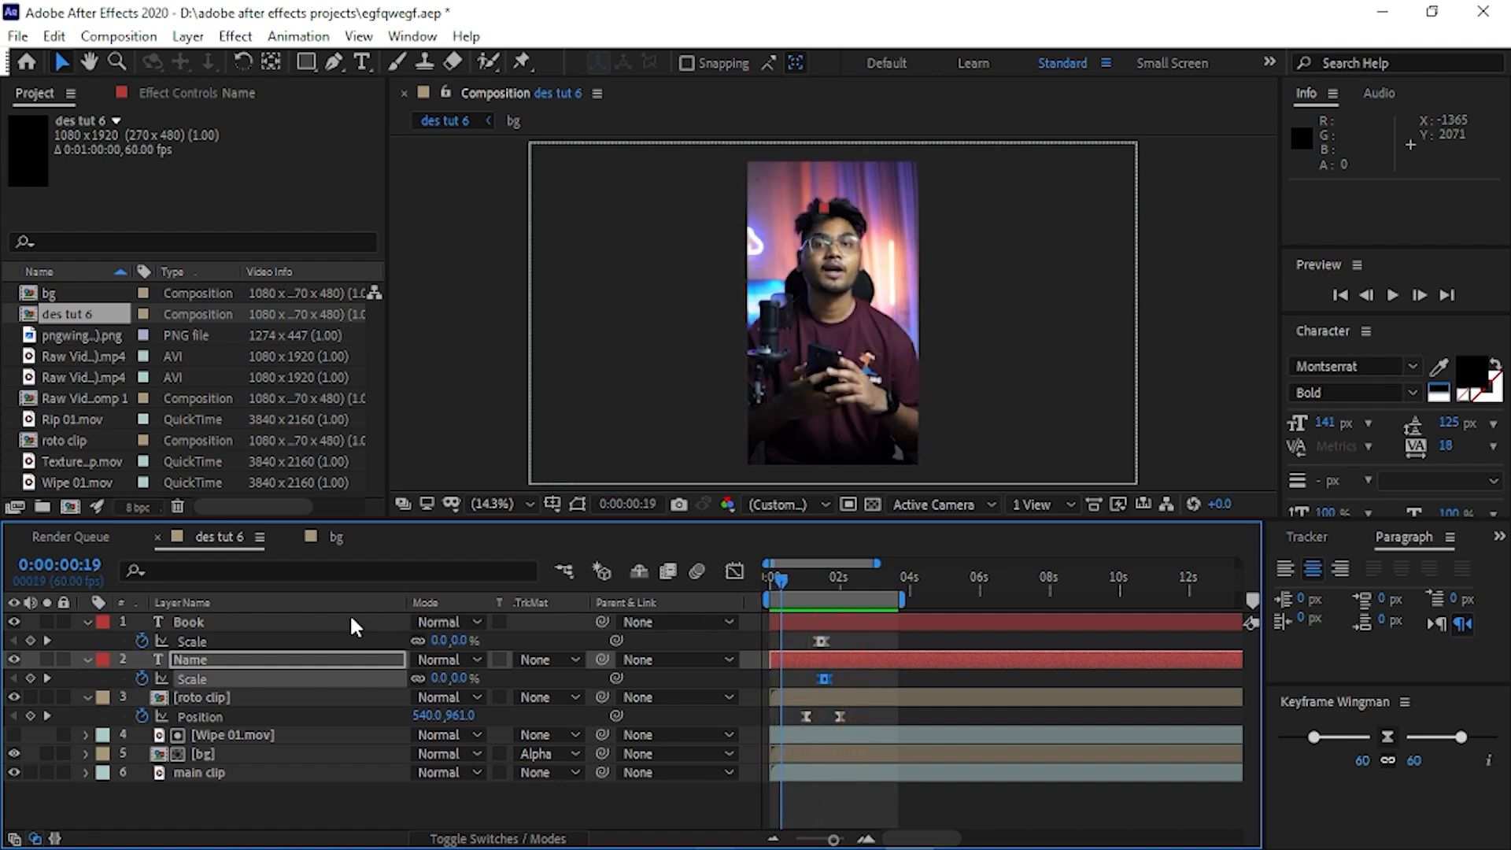
Nudge the Book and Name layers together slightly down and right at 0:00:02:45, and replay the animation from the beginning.
{"action": "left_click", "coordinate": [364, 622], "text": "shift"}
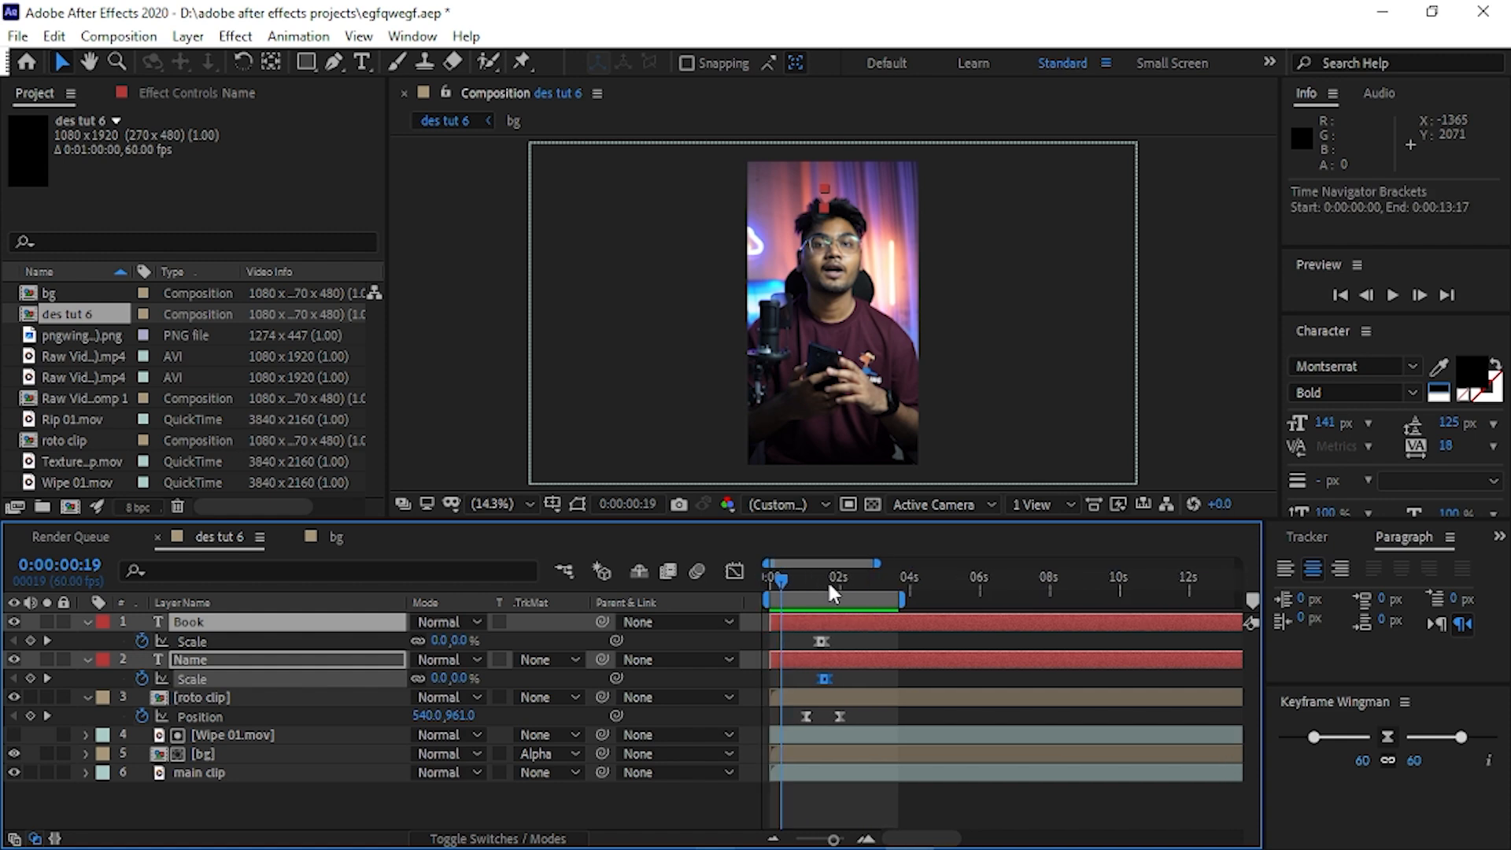
{"action": "key", "text": "Down"}
{"action": "key", "text": "Down"}
{"action": "key", "text": "Down"}
{"action": "key", "text": "Down"}
{"action": "key", "text": "Down"}
{"action": "key", "text": "Down"}
{"action": "key", "text": "Down"}
{"action": "key", "text": "Down"}
{"action": "key", "text": "Down"}
{"action": "key", "text": "Down"}
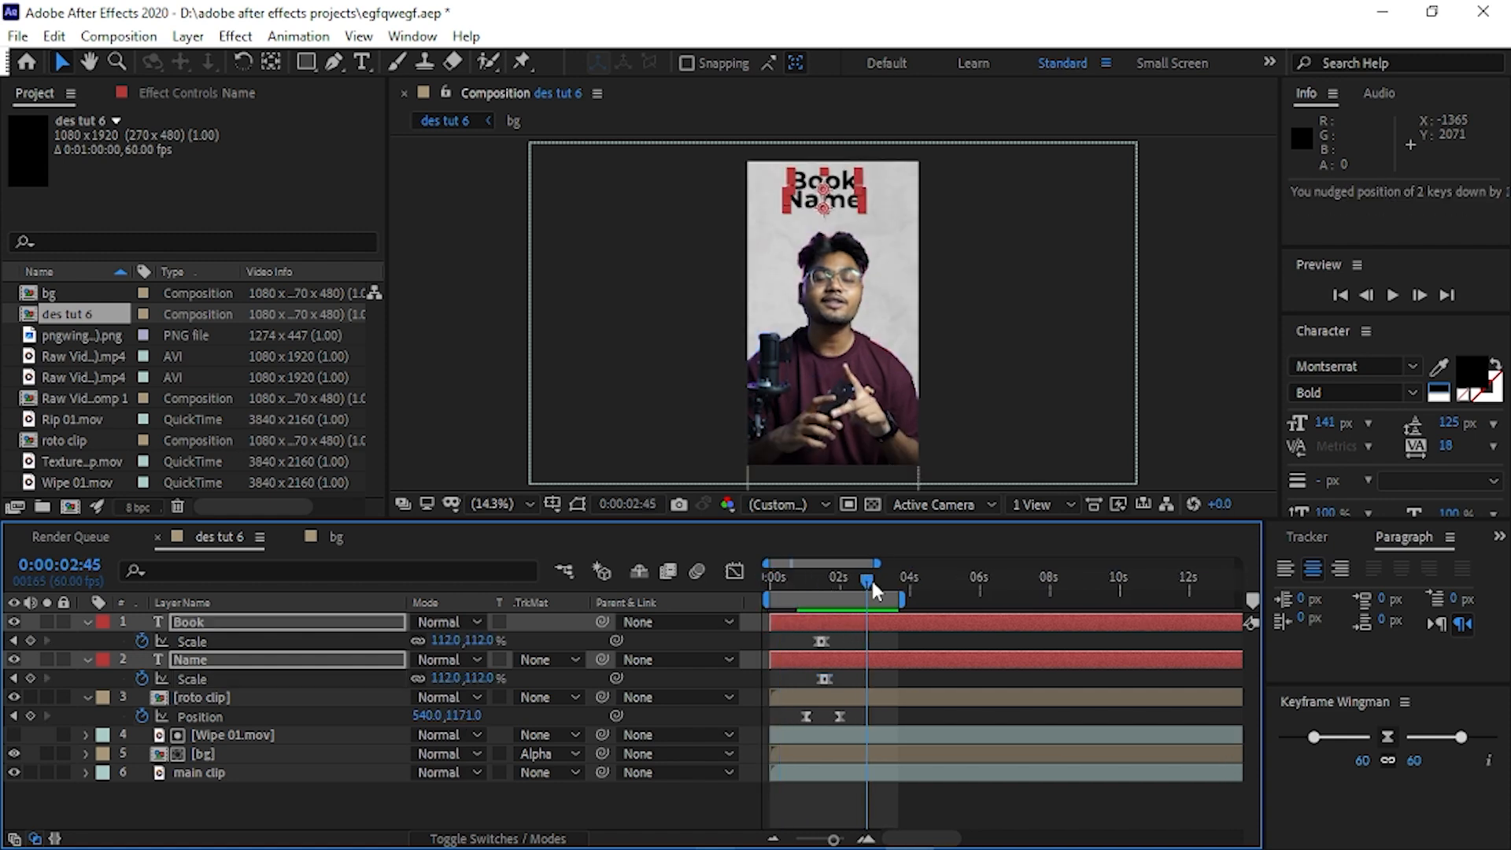
{"action": "key", "text": "Right"}
{"action": "key", "text": "Down"}
{"action": "key", "text": "Right"}
{"action": "key", "text": "Right"}
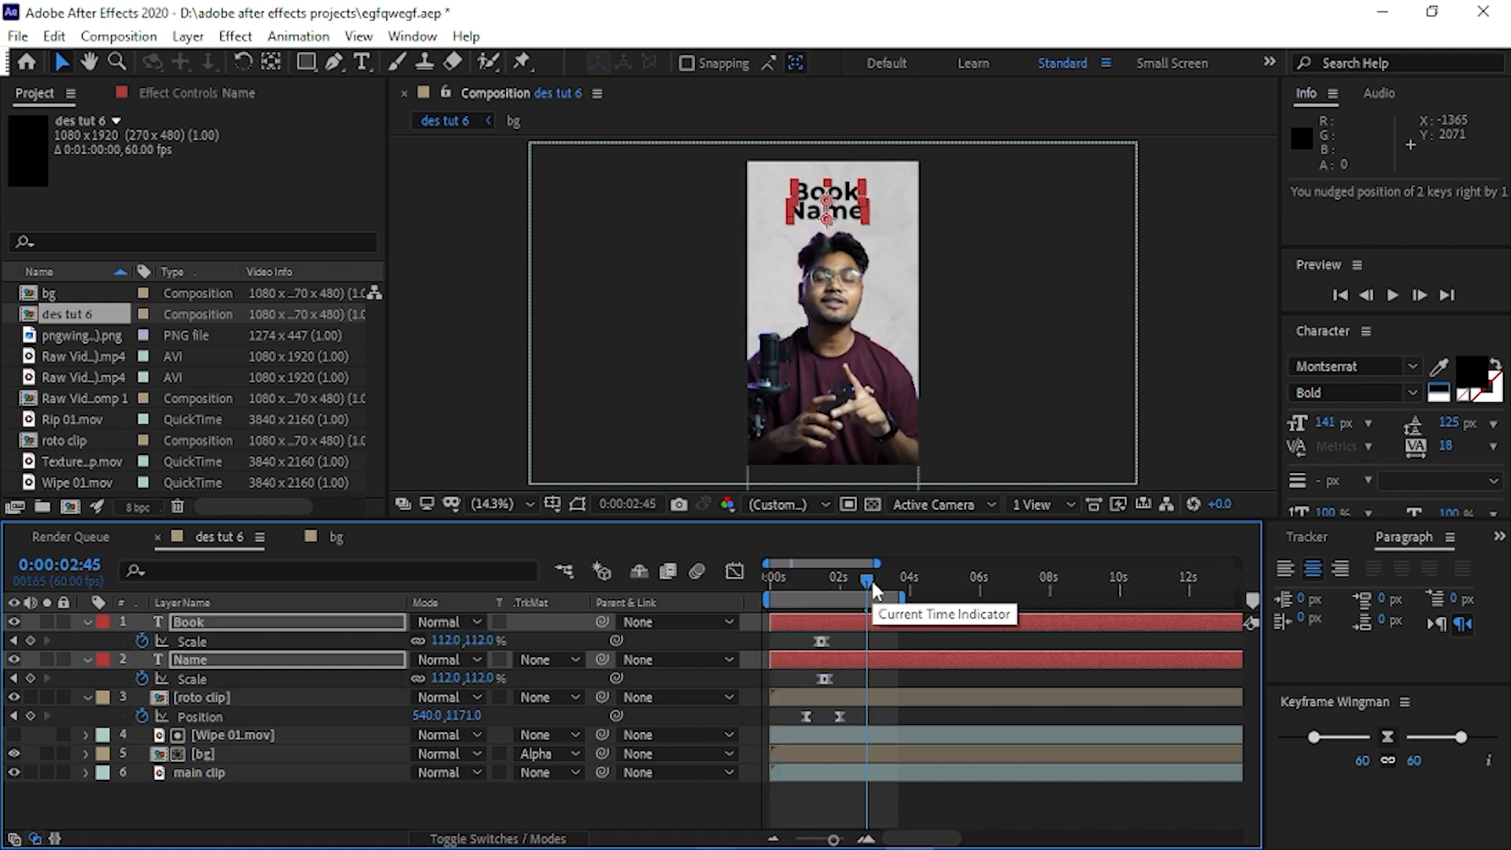
{"action": "left_click_drag", "start_coordinate": [863, 575], "coordinate": [725, 573]}
{"action": "key", "text": "space"}
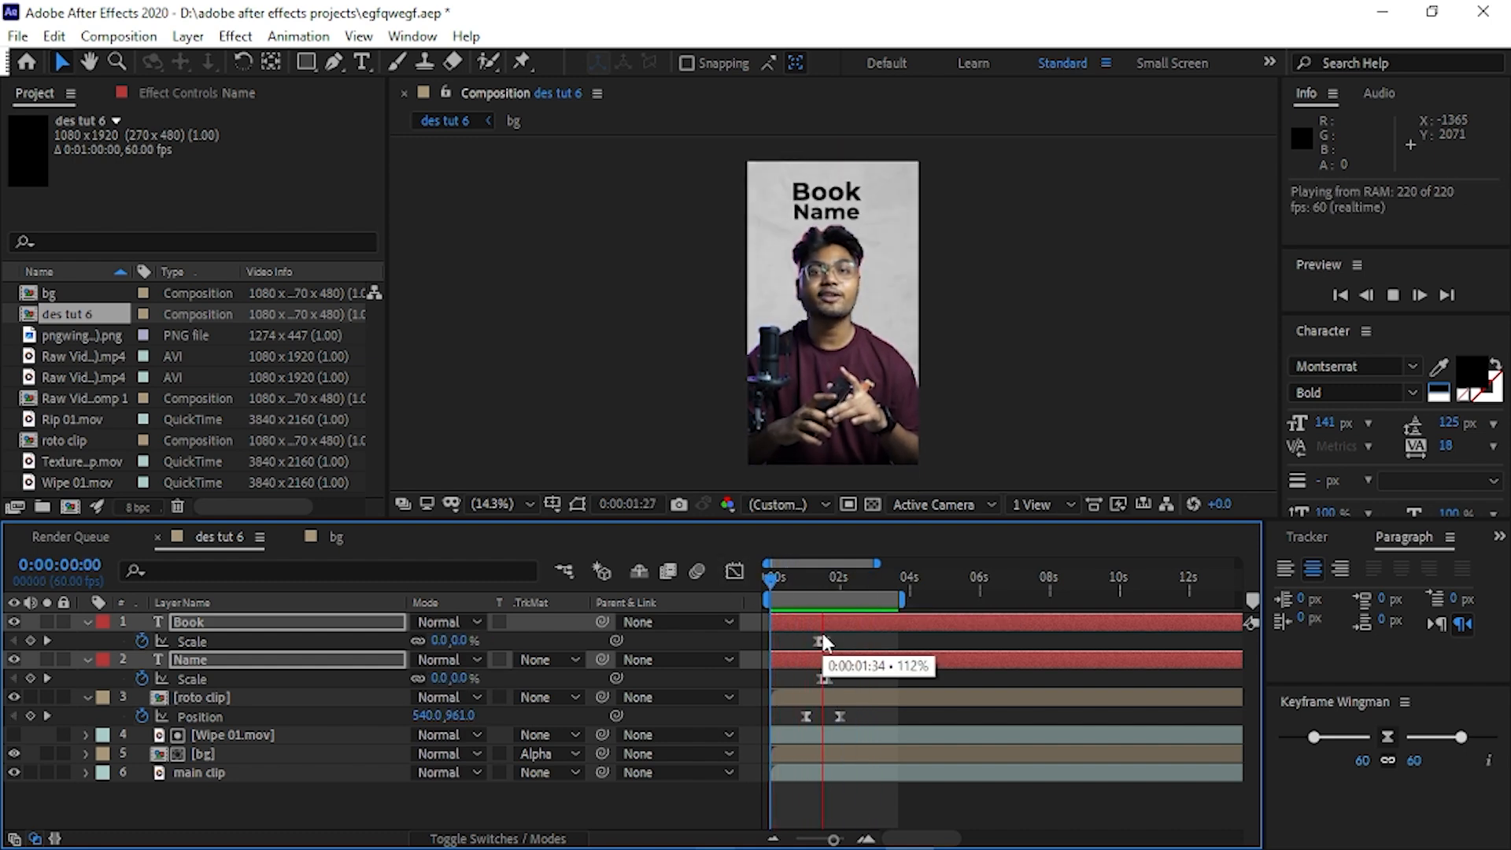
{"action": "left_click_drag", "start_coordinate": [775, 594], "coordinate": [866, 584]}
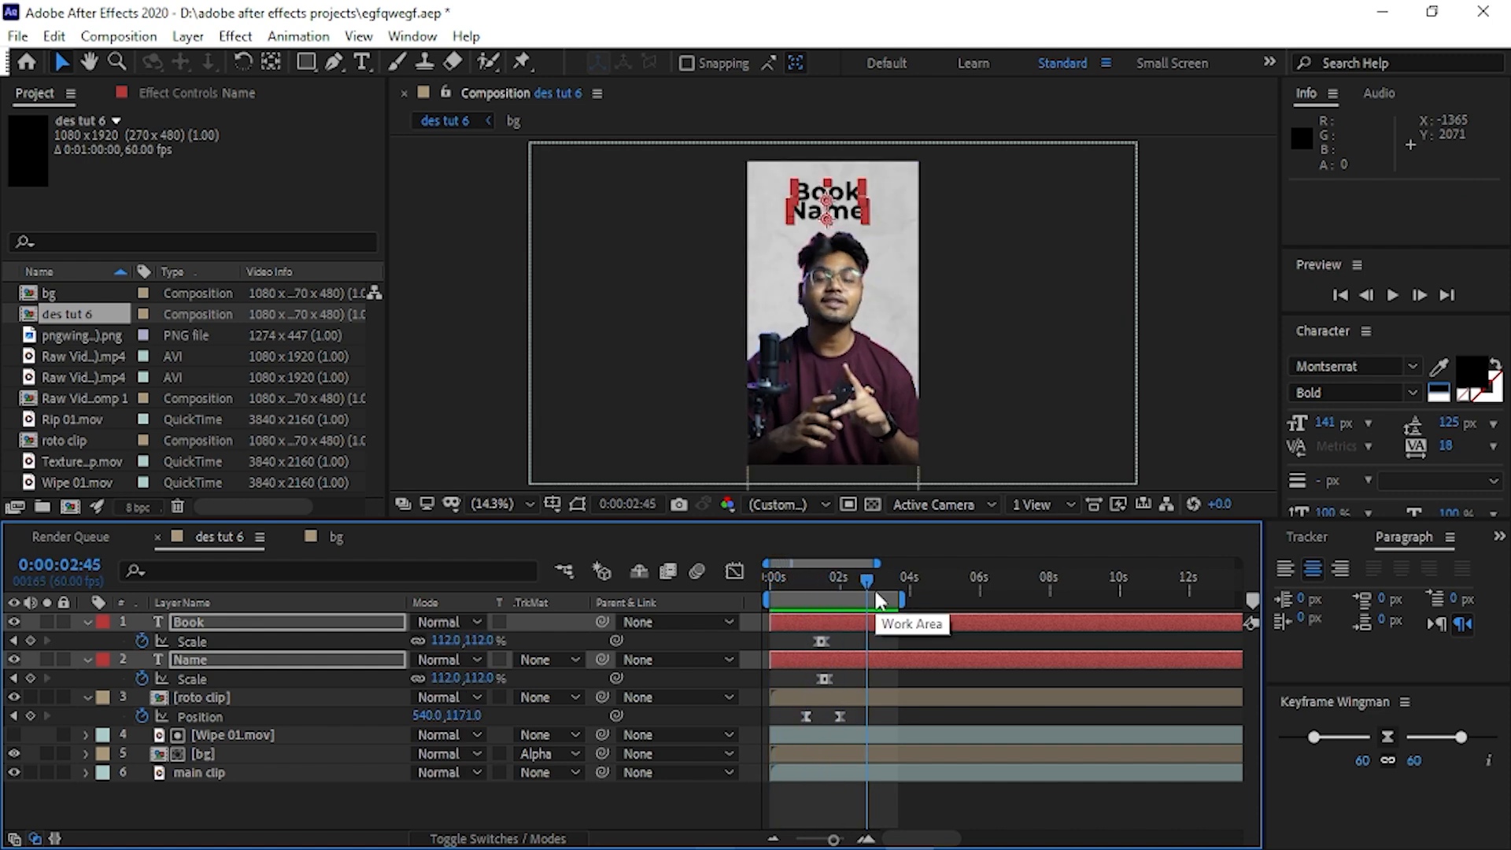